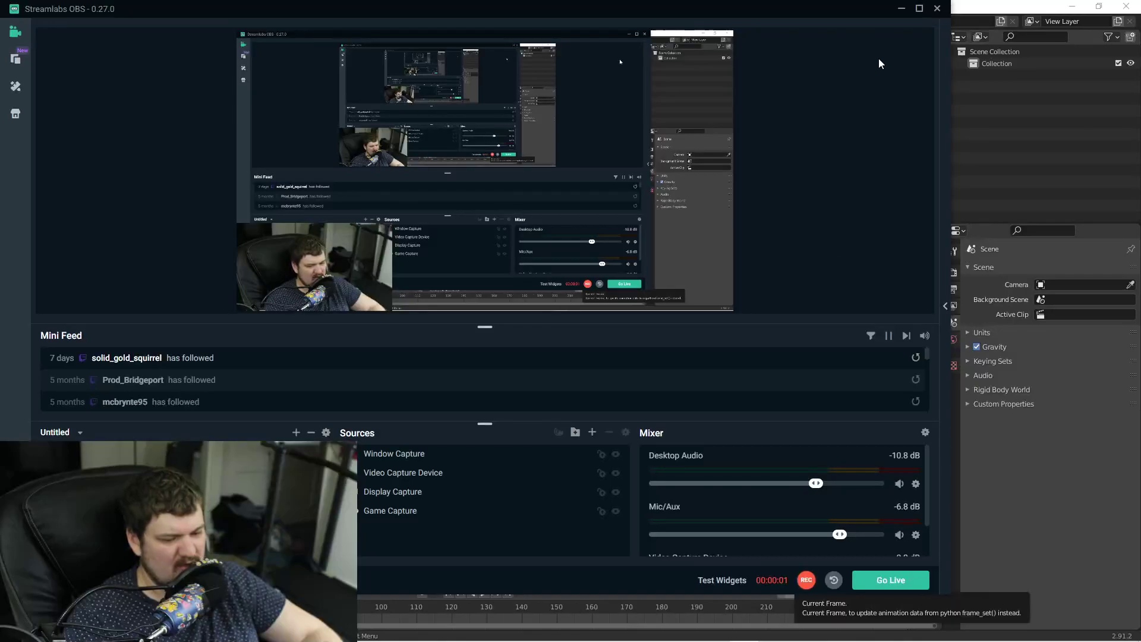
Minimize Streamlabs OBS so Blender's empty Layout scene is in view.
click(902, 8)
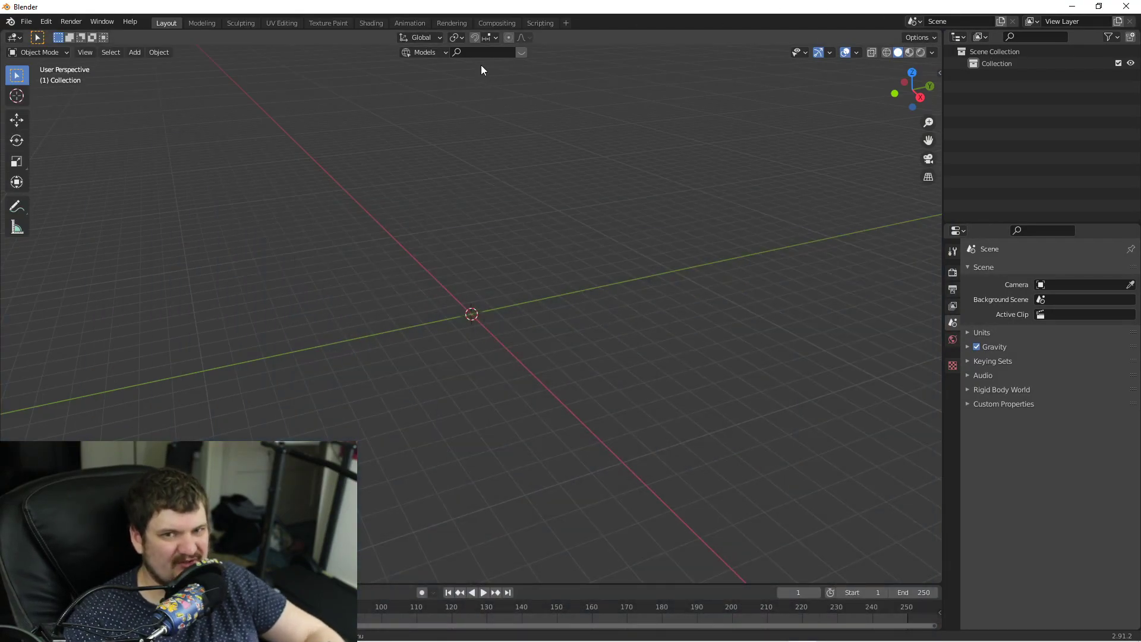
click(520, 53)
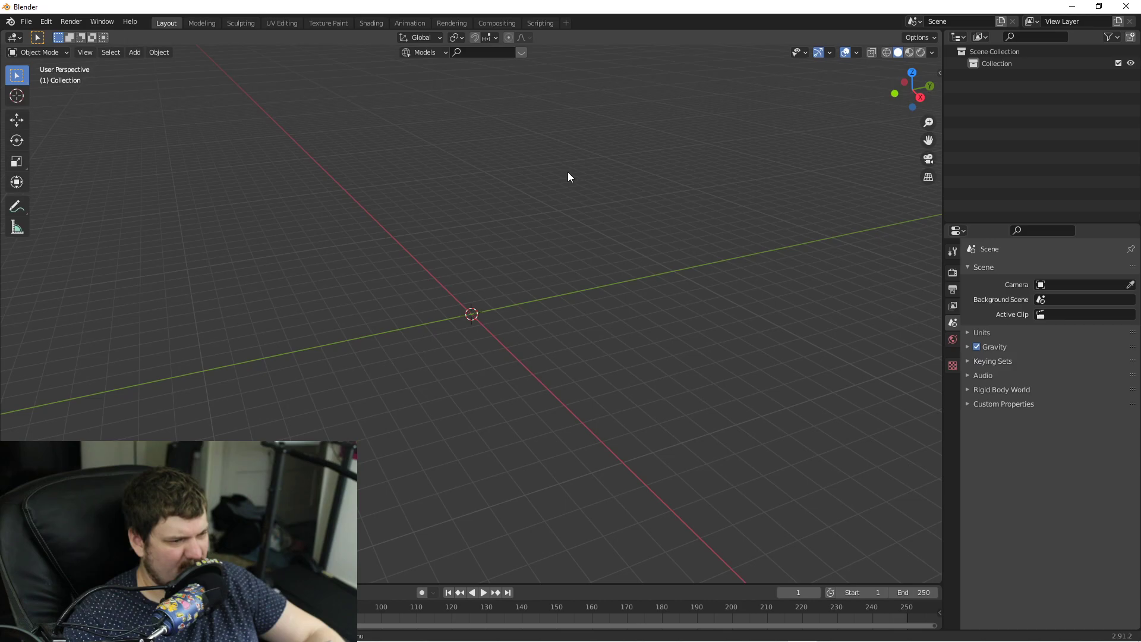
click(44, 21)
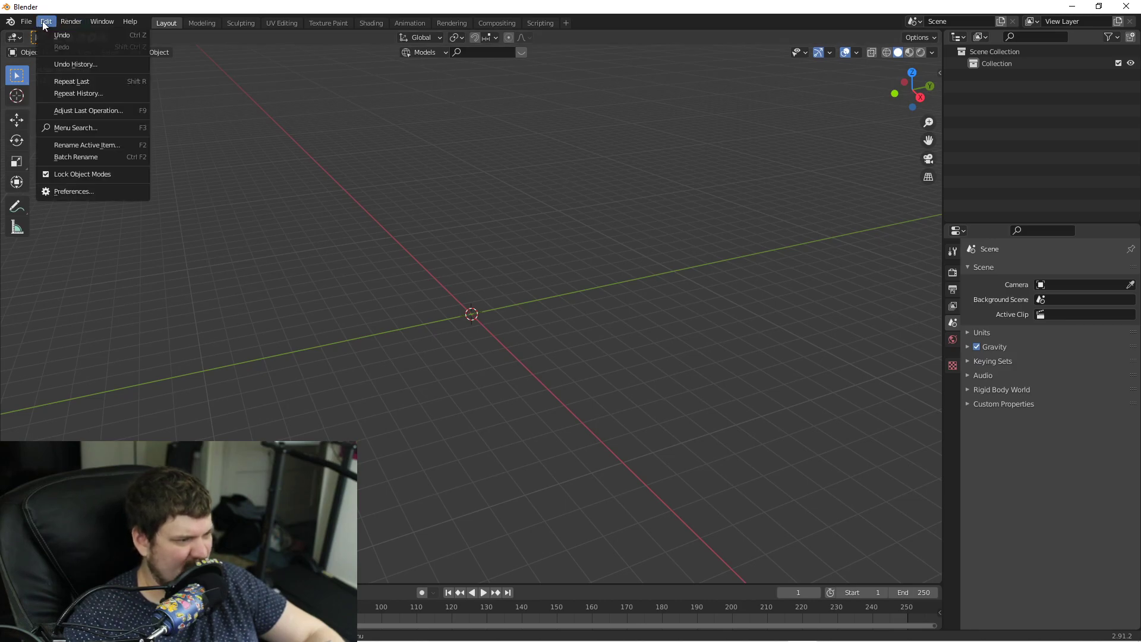
click(77, 191)
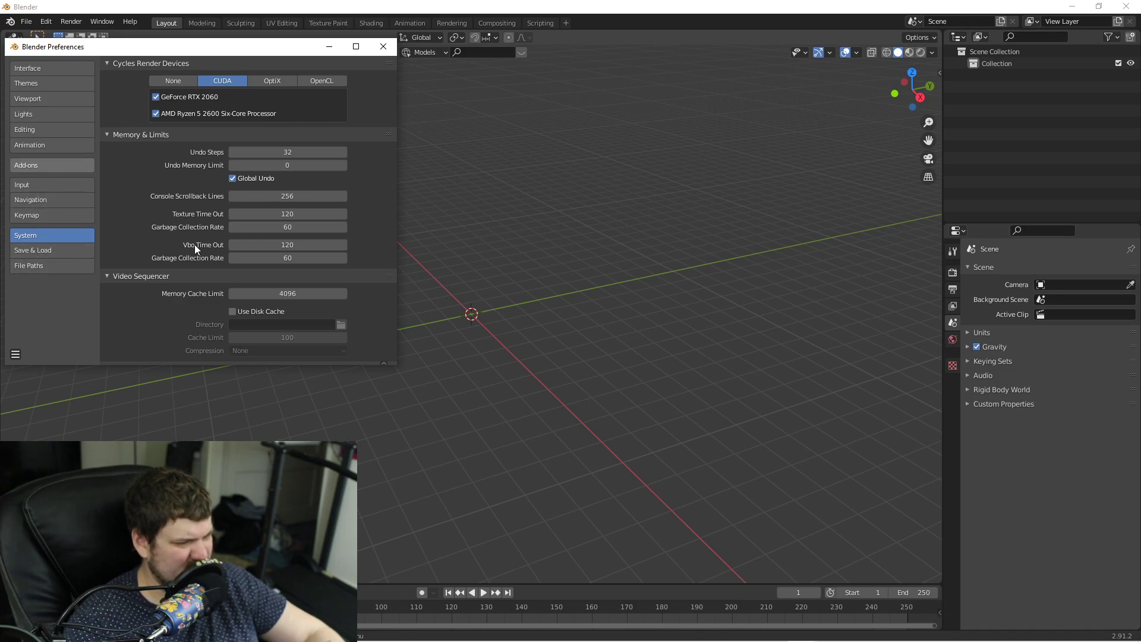
click(39, 167)
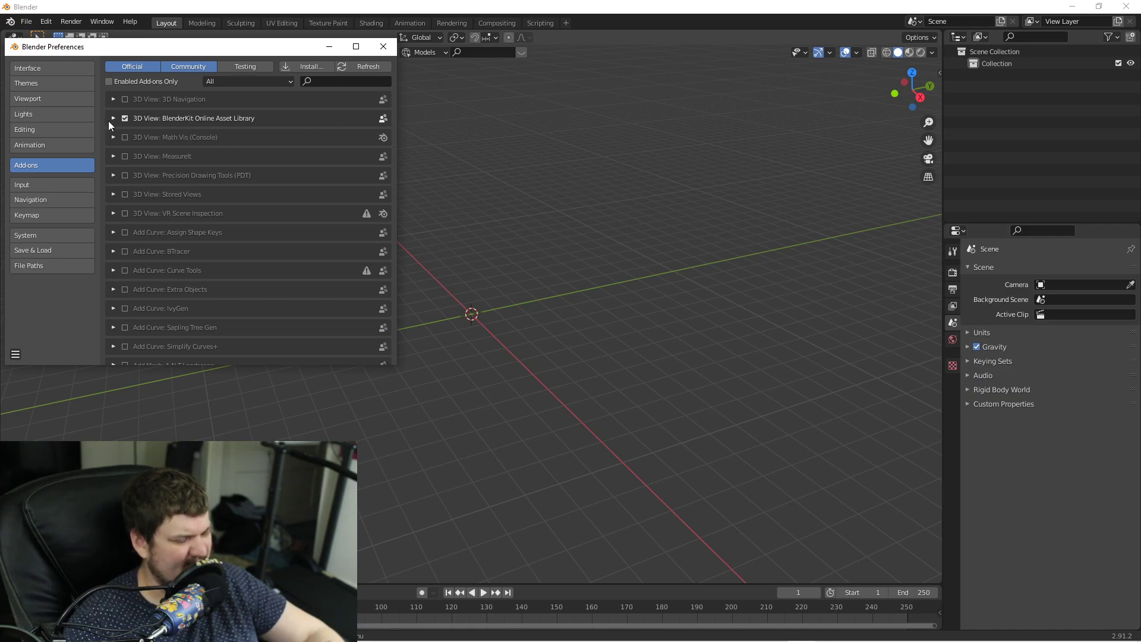
click(383, 46)
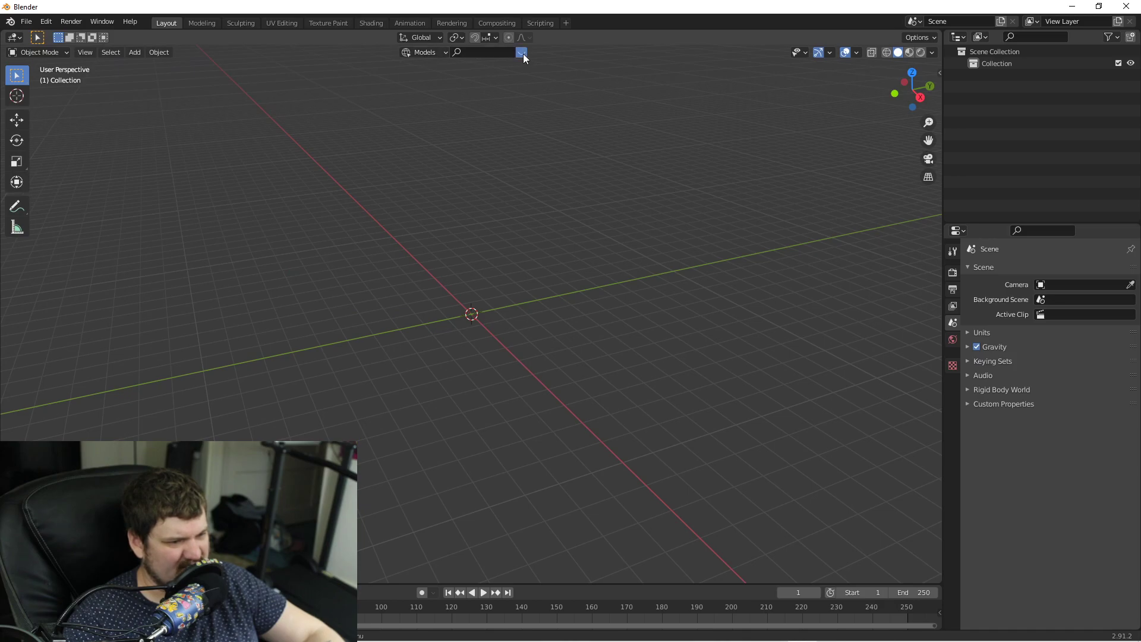
Search BlenderKit's Models library for 'hammer'.
click(433, 51)
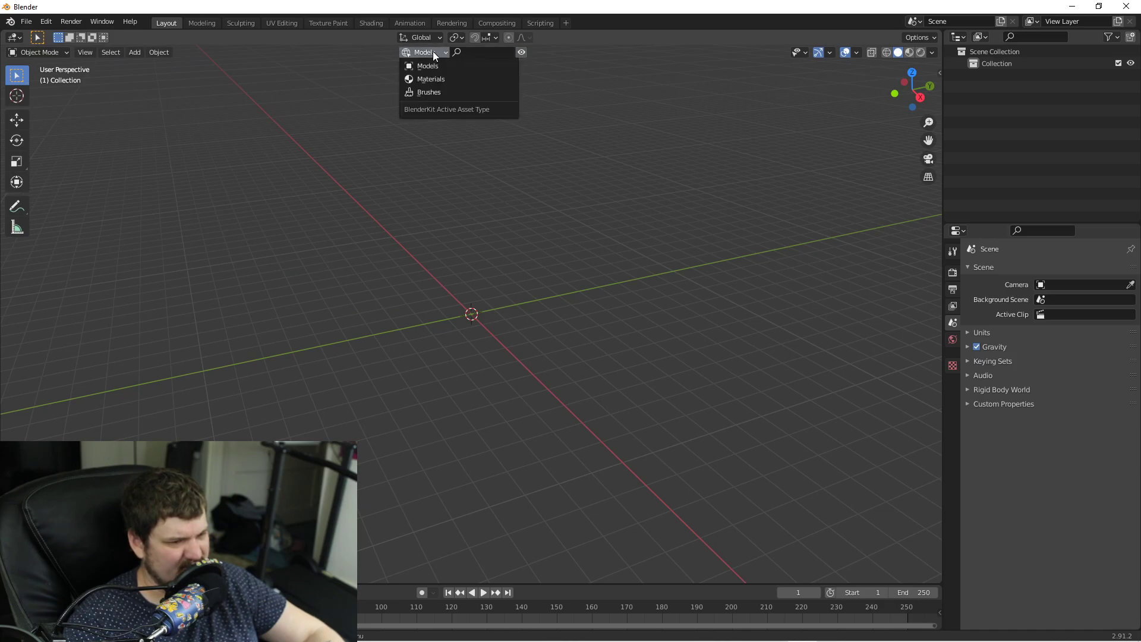
click(487, 63)
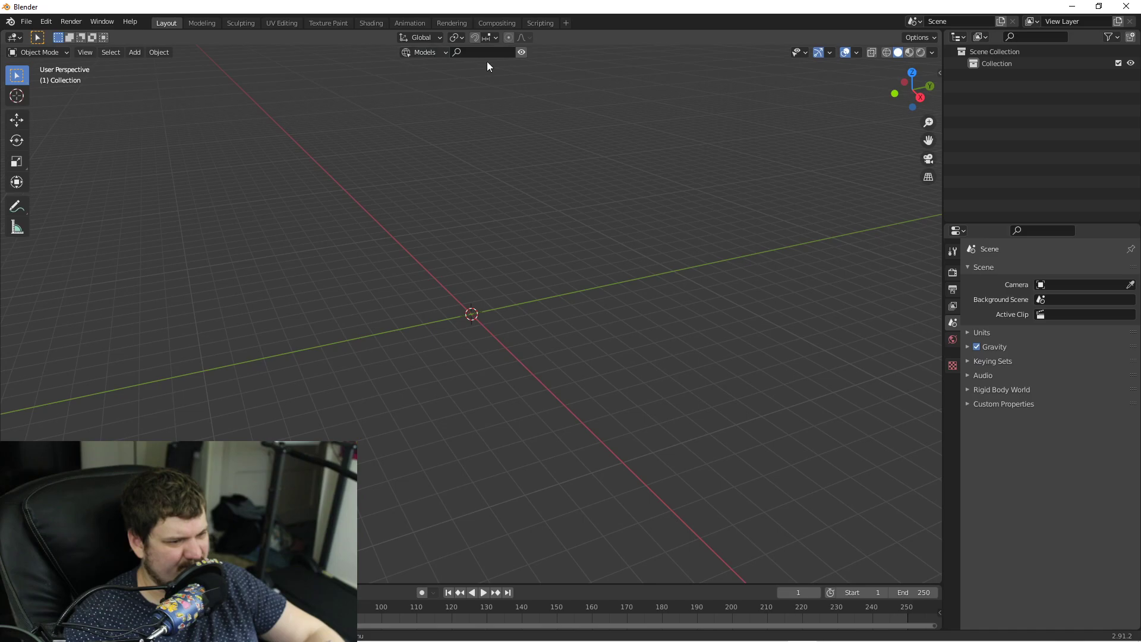
click(470, 52)
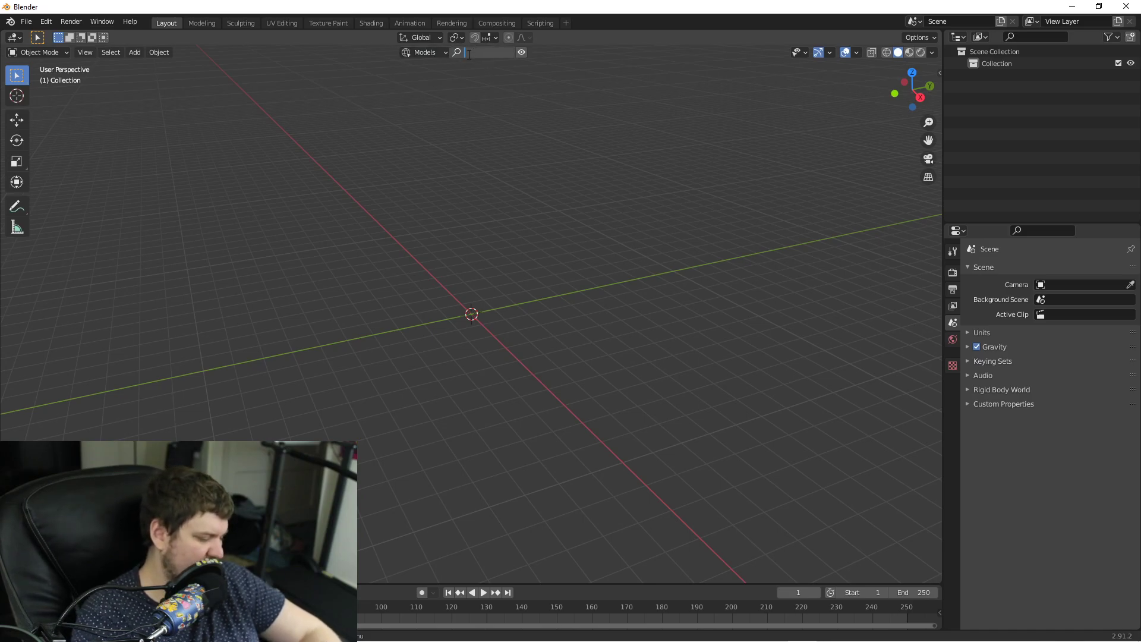
text(hammer)
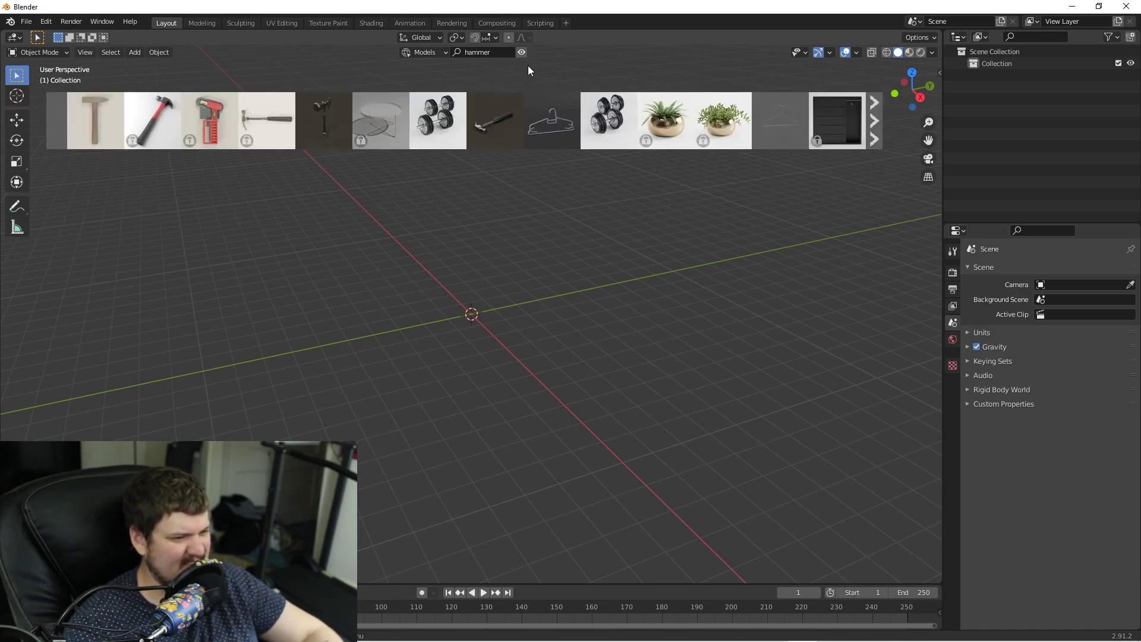
Preview several hammer model thumbnails, then select the search text for replacement.
mouse_move(92, 110)
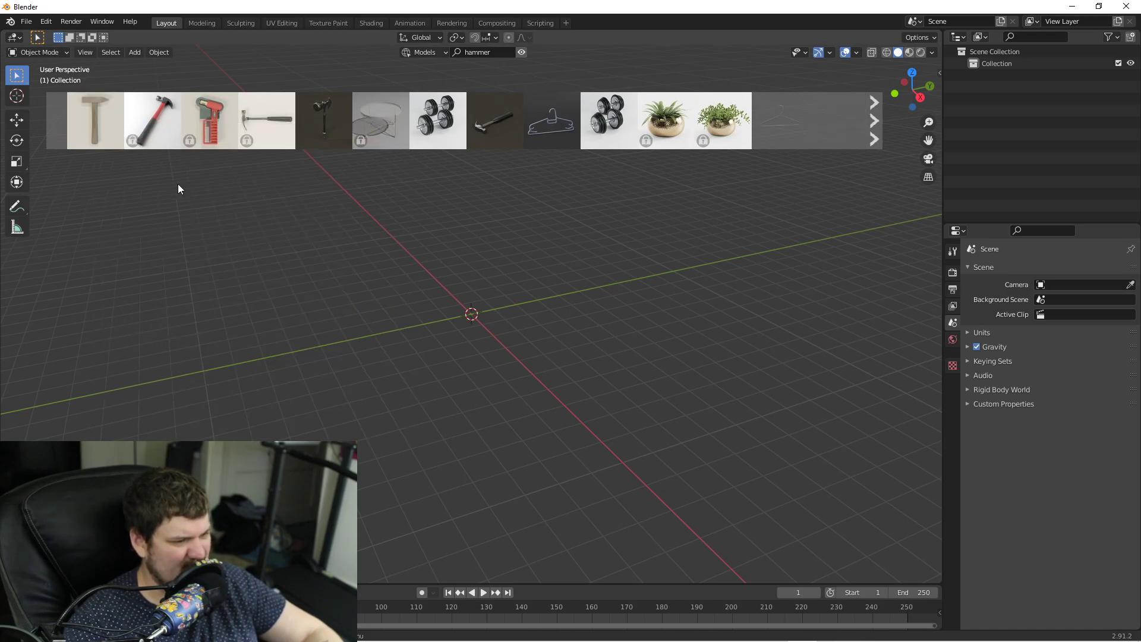
mouse_move(162, 109)
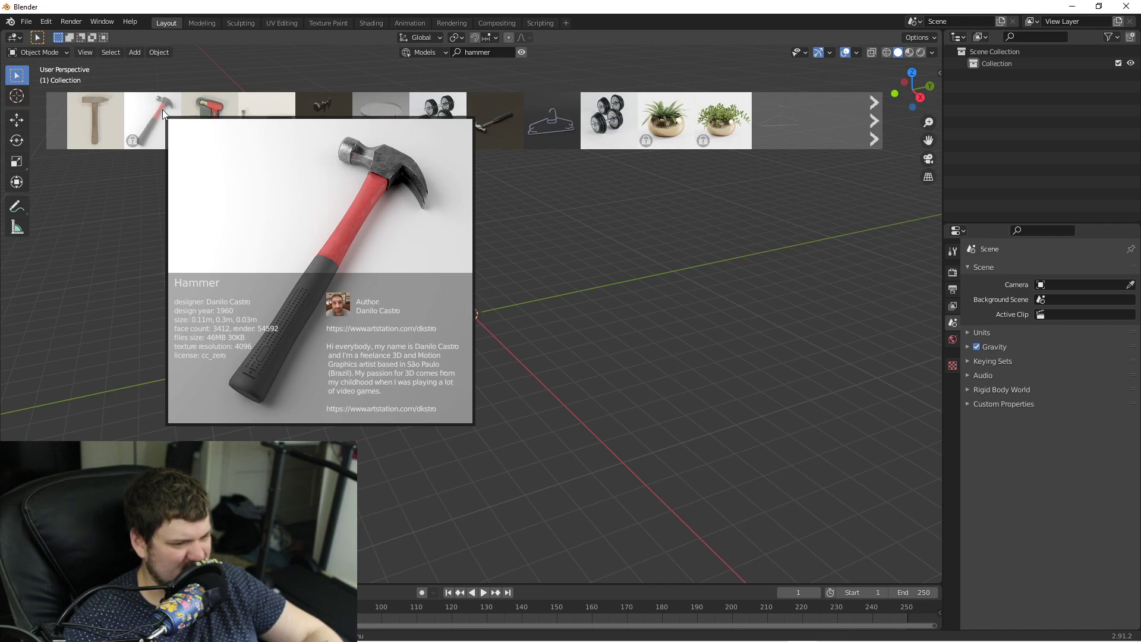
mouse_move(494, 131)
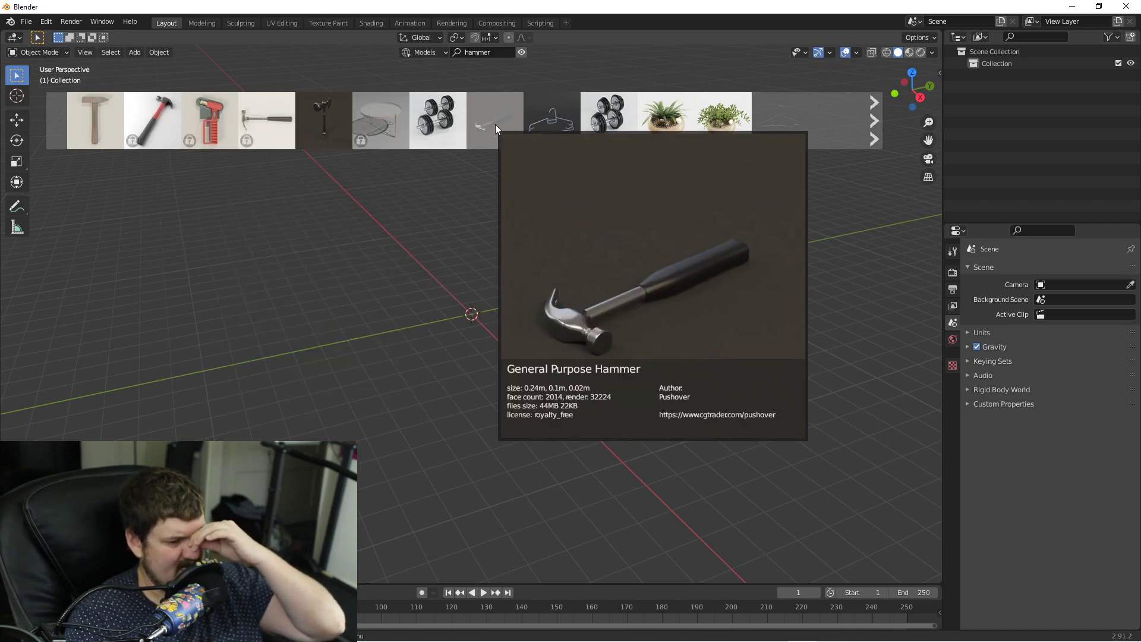
mouse_move(337, 113)
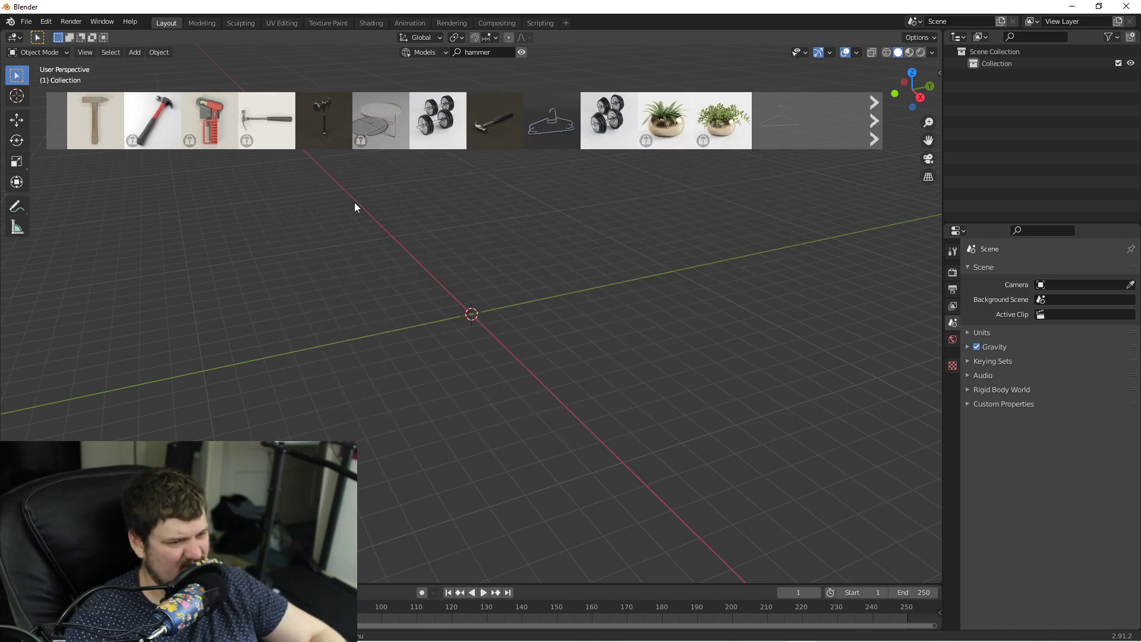
click(505, 56)
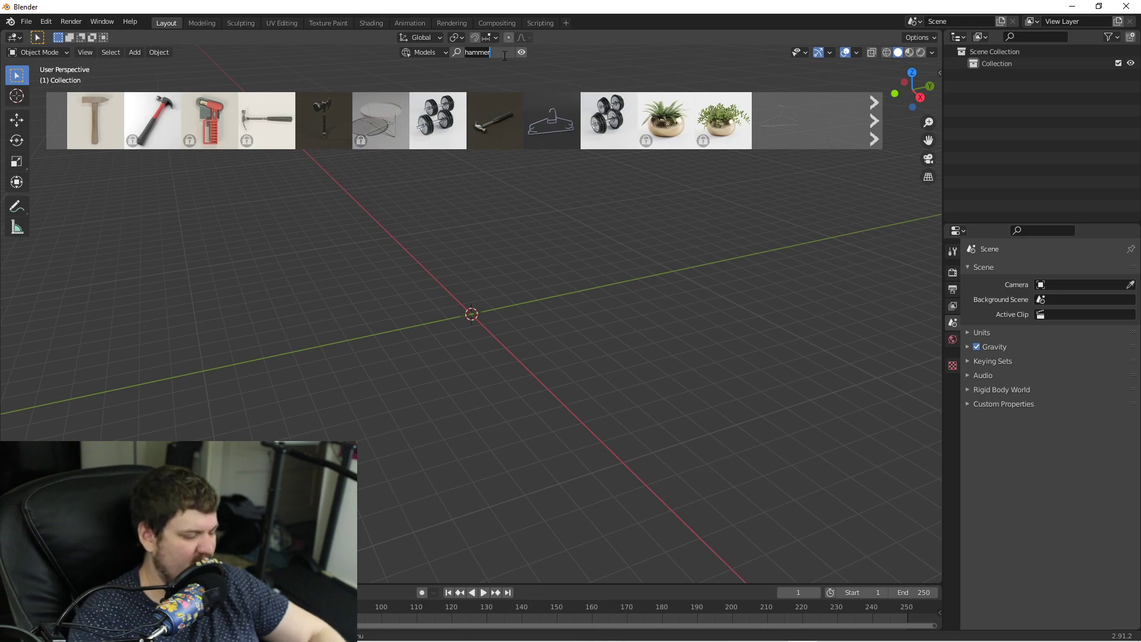
Search BlenderKit models for 'weapon' and page forward two pages of results.
text(weapon)
key(Return)
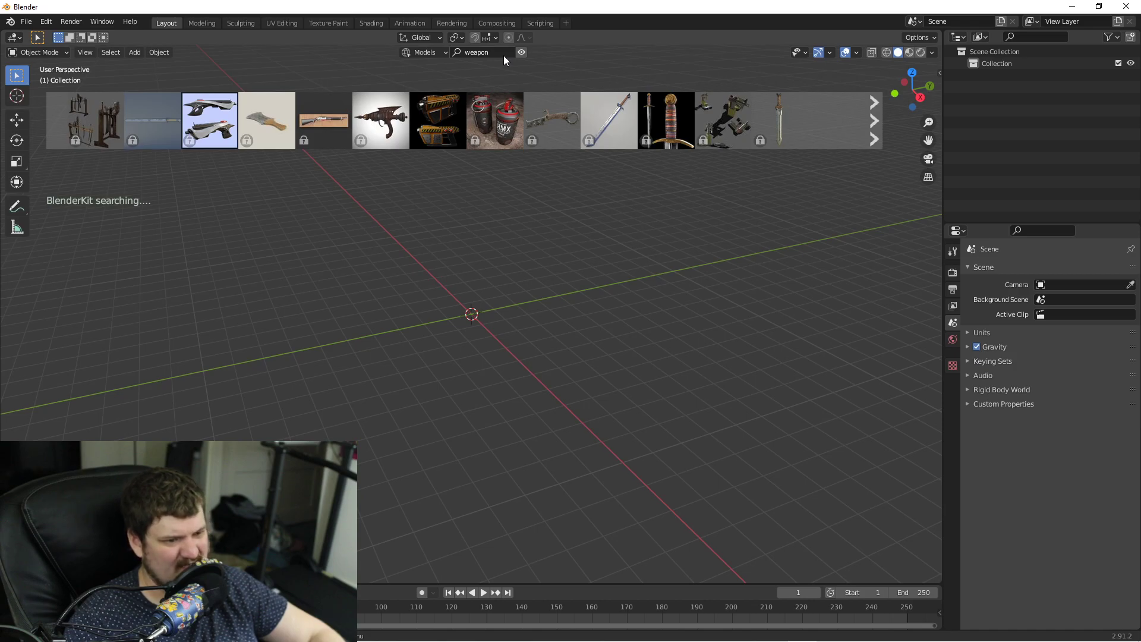
mouse_move(792, 115)
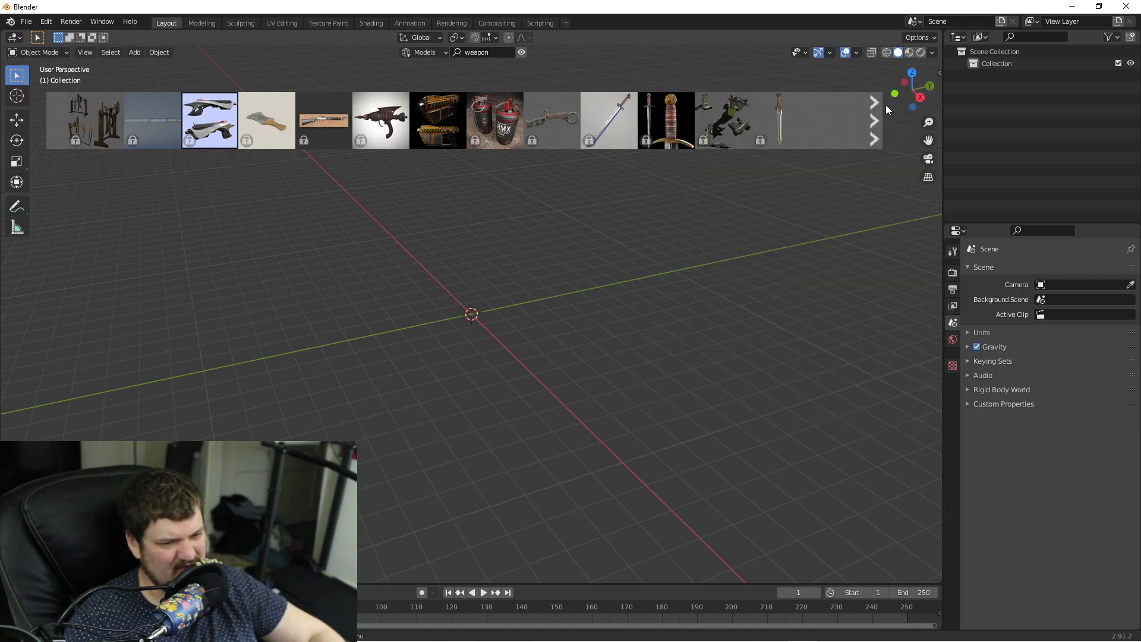
click(880, 102)
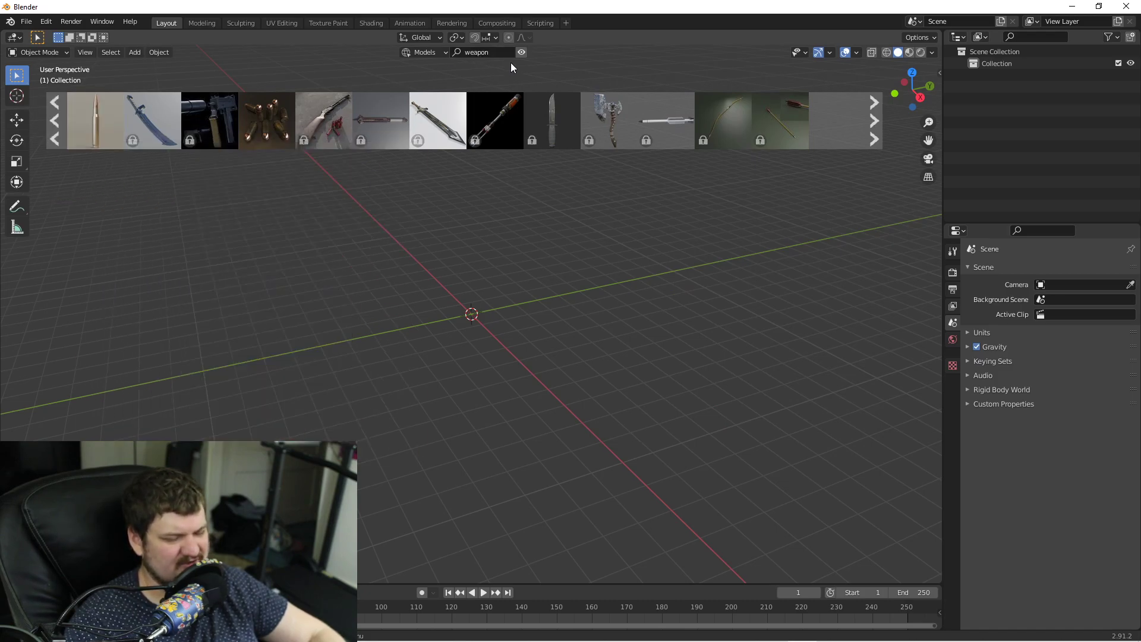
click(875, 103)
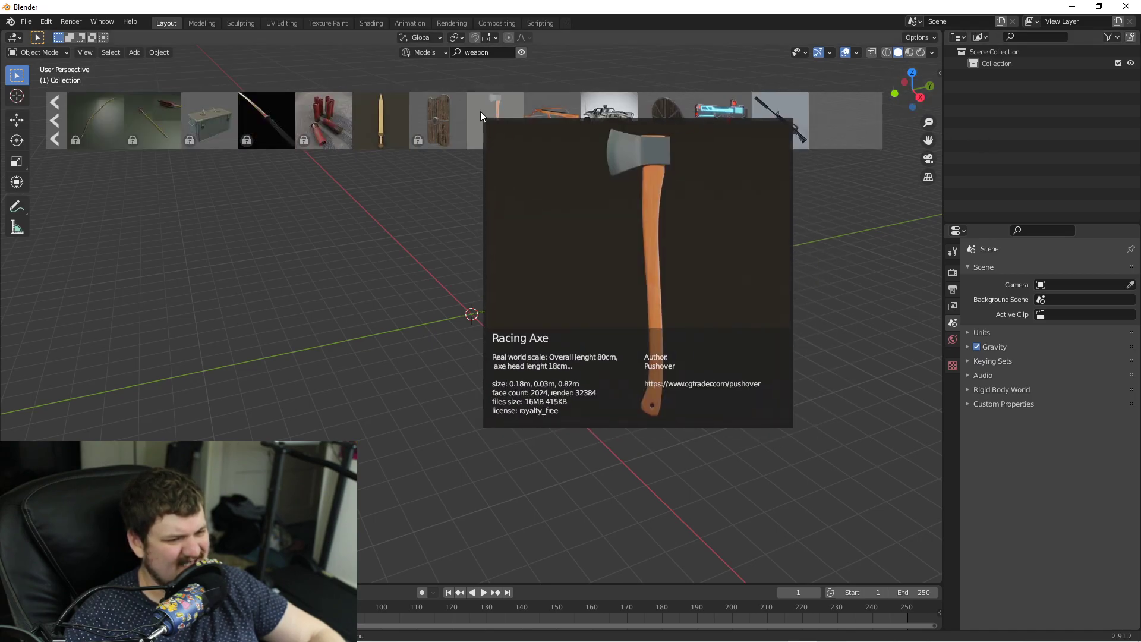
mouse_move(378, 132)
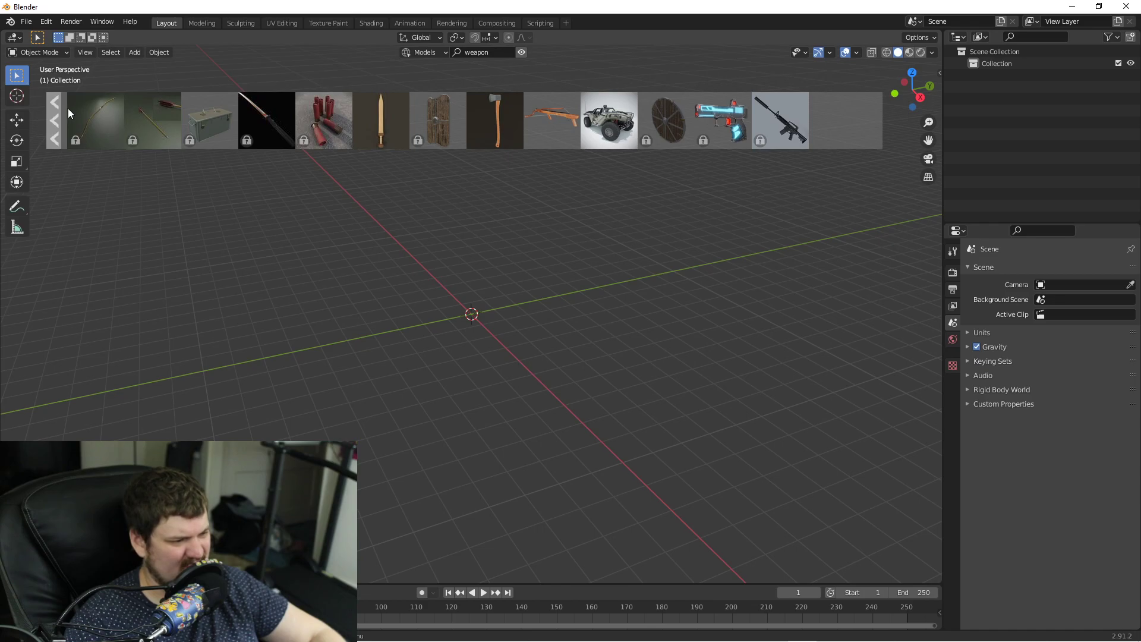
Go back to the first page of weapon results and preview models like the Blaster.
click(53, 103)
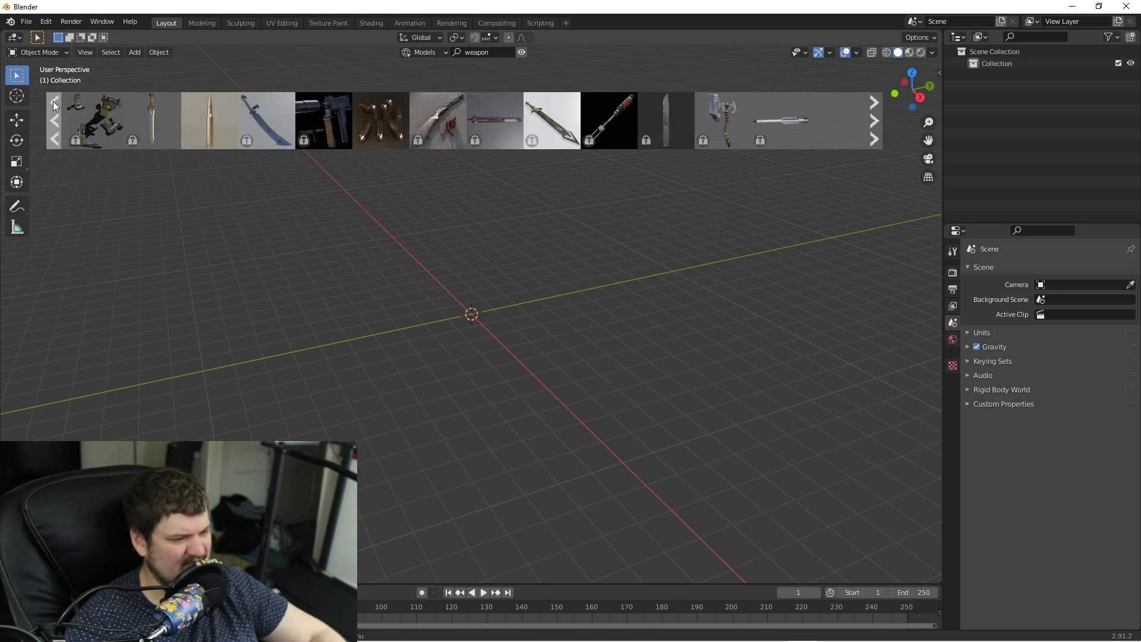
click(53, 103)
mouse_move(533, 119)
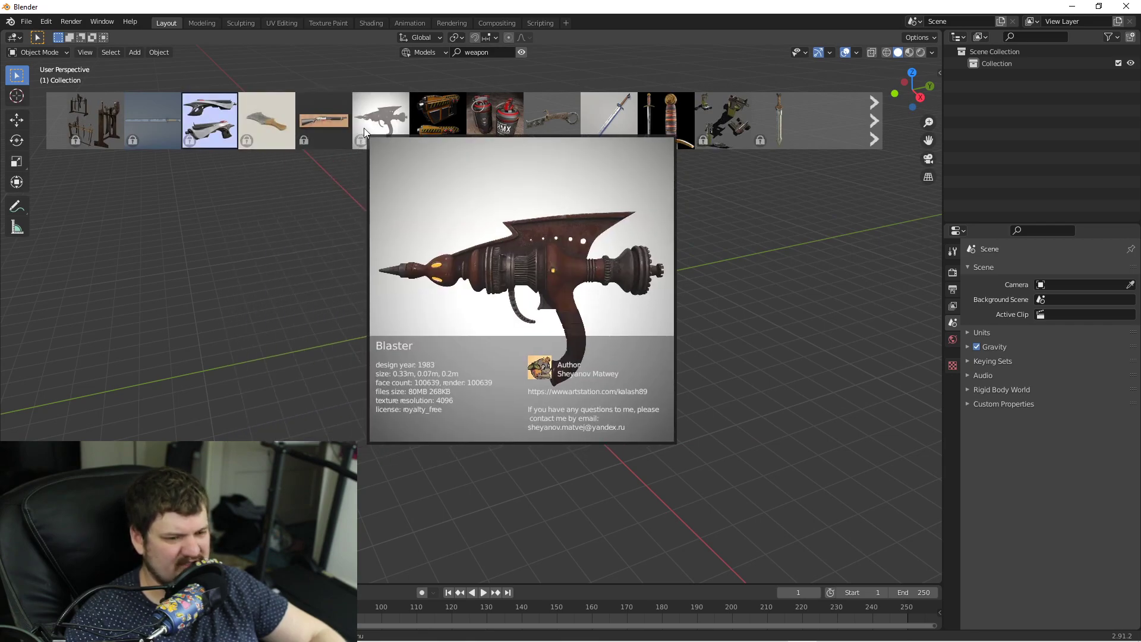
mouse_move(678, 116)
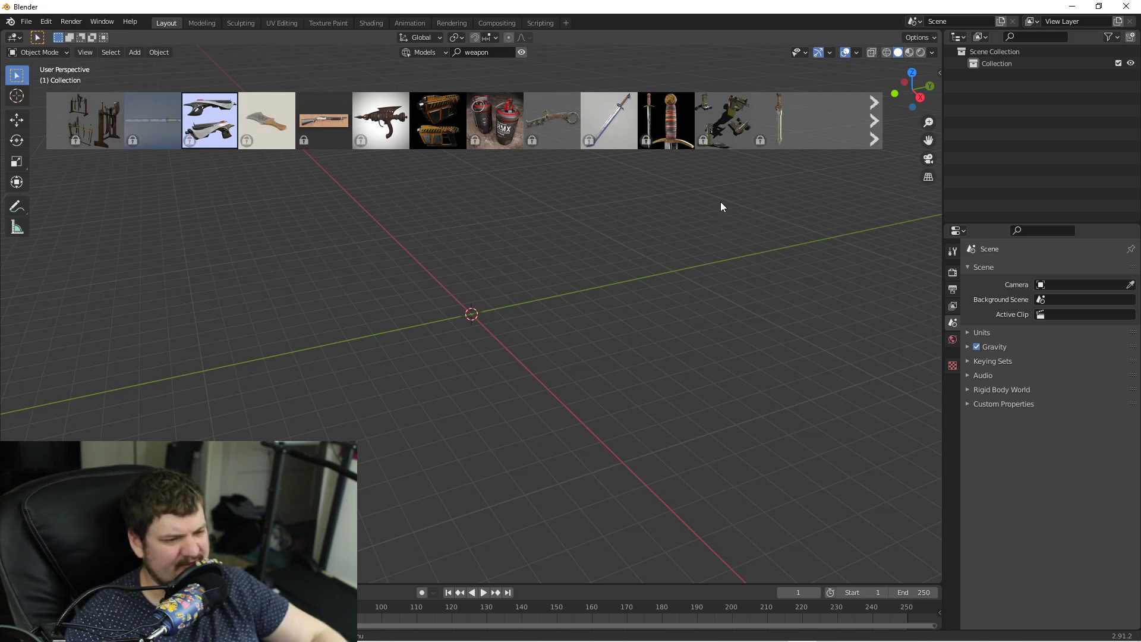
mouse_move(426, 120)
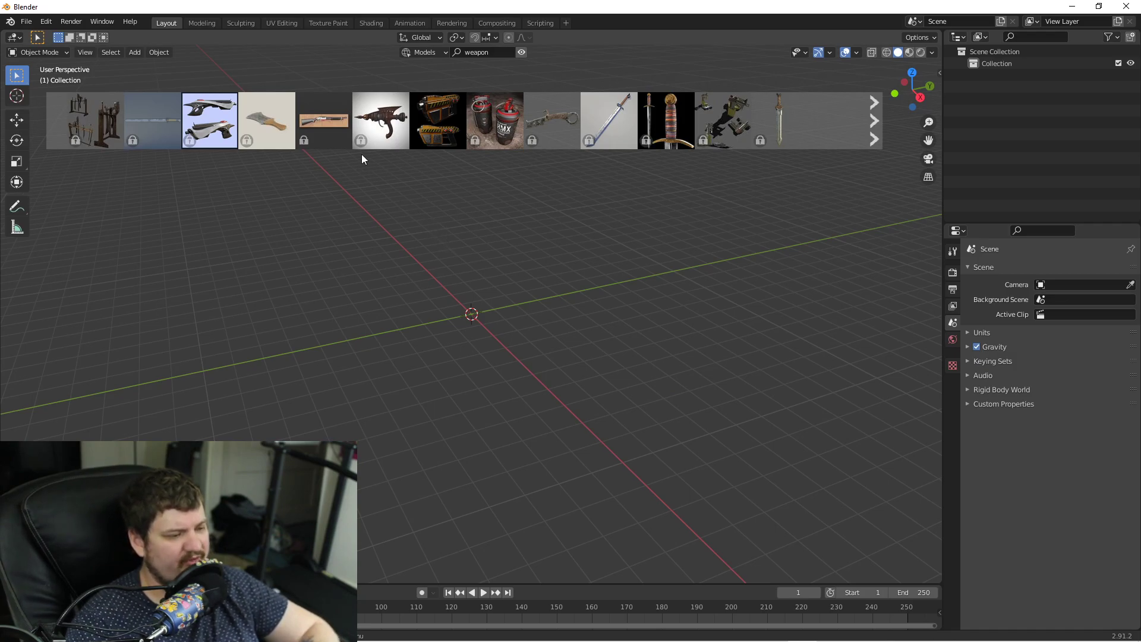
mouse_move(315, 122)
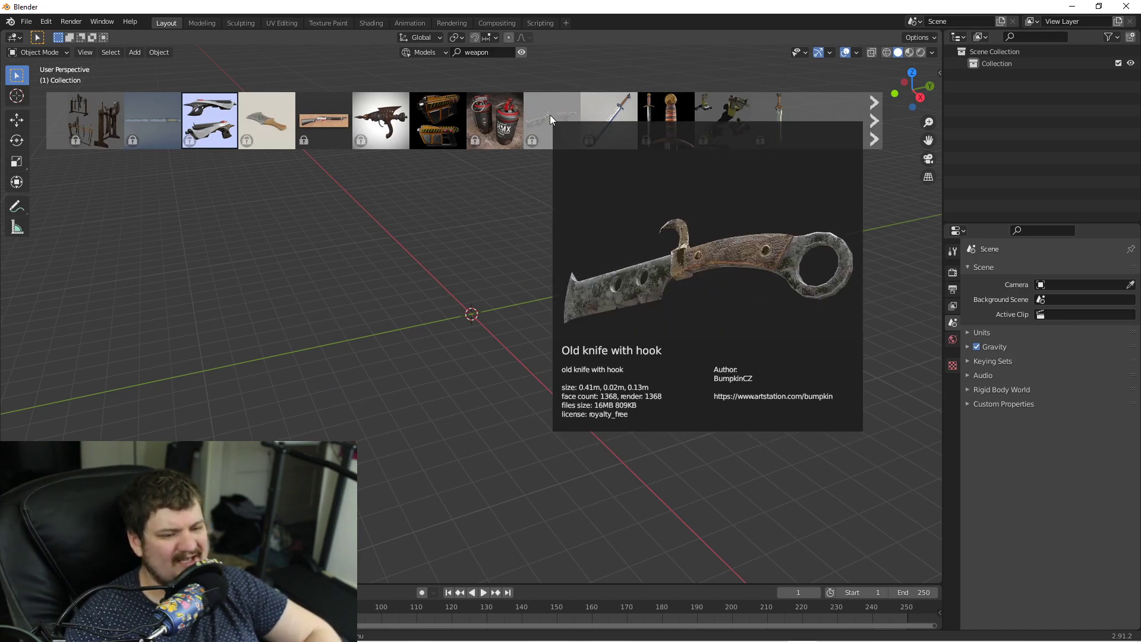
mouse_move(542, 122)
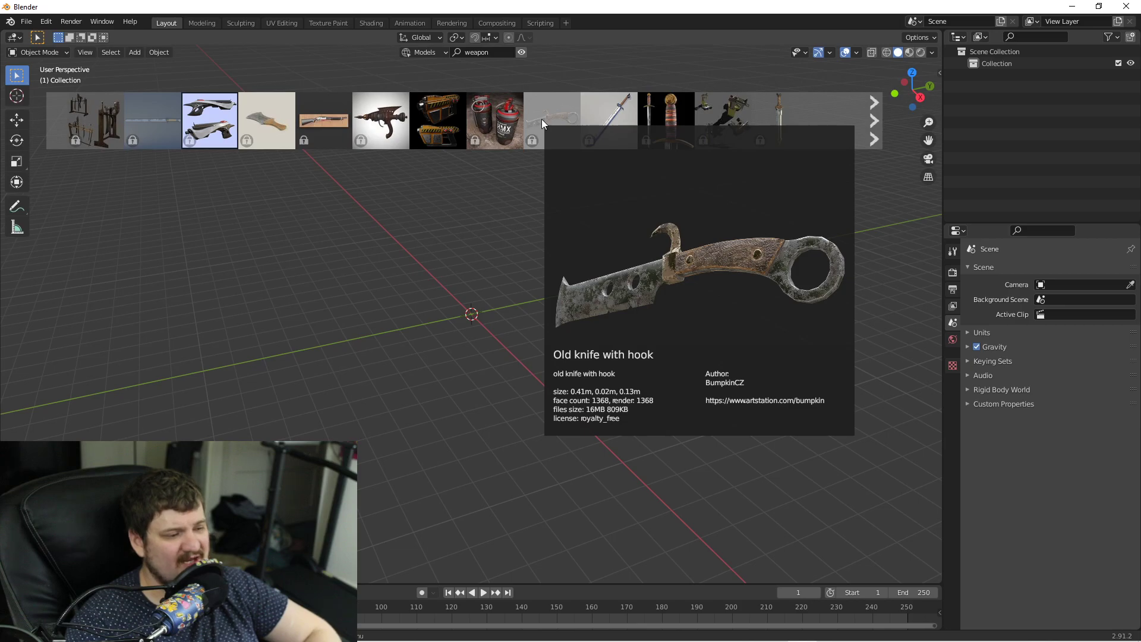
mouse_move(803, 127)
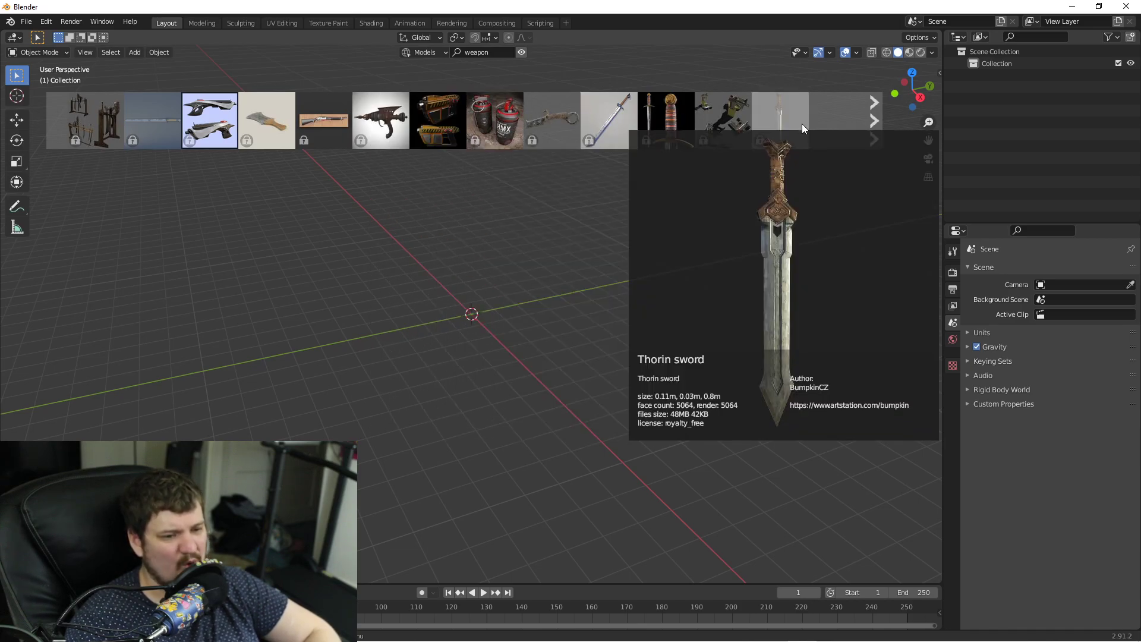
Page forward to more weapon models, including a caliber 38 ammunition model.
click(874, 116)
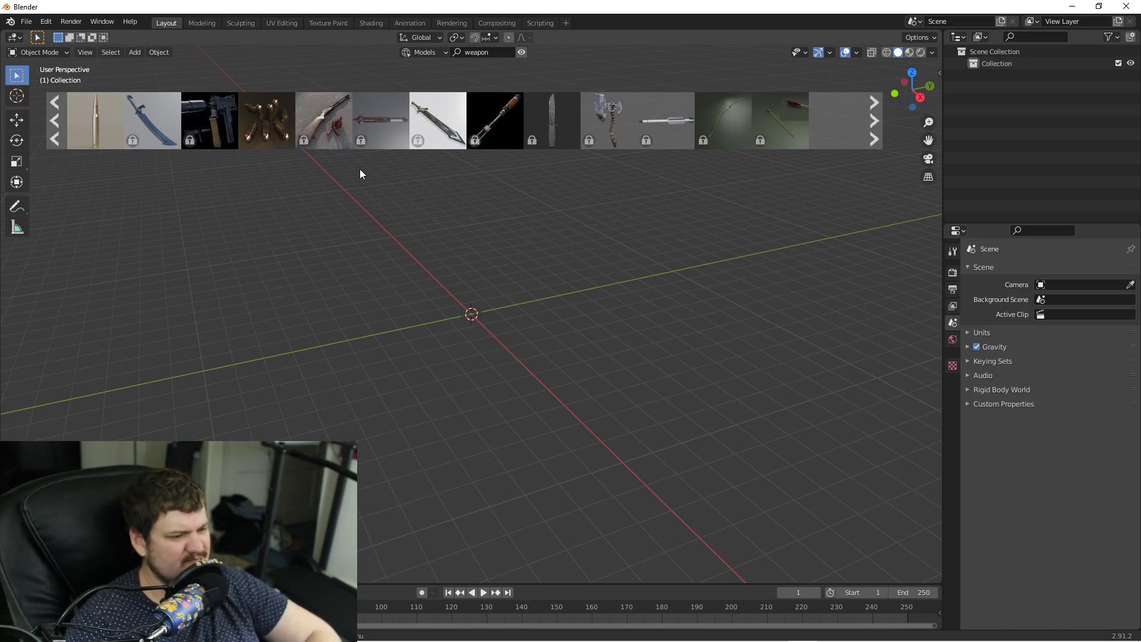
mouse_move(271, 113)
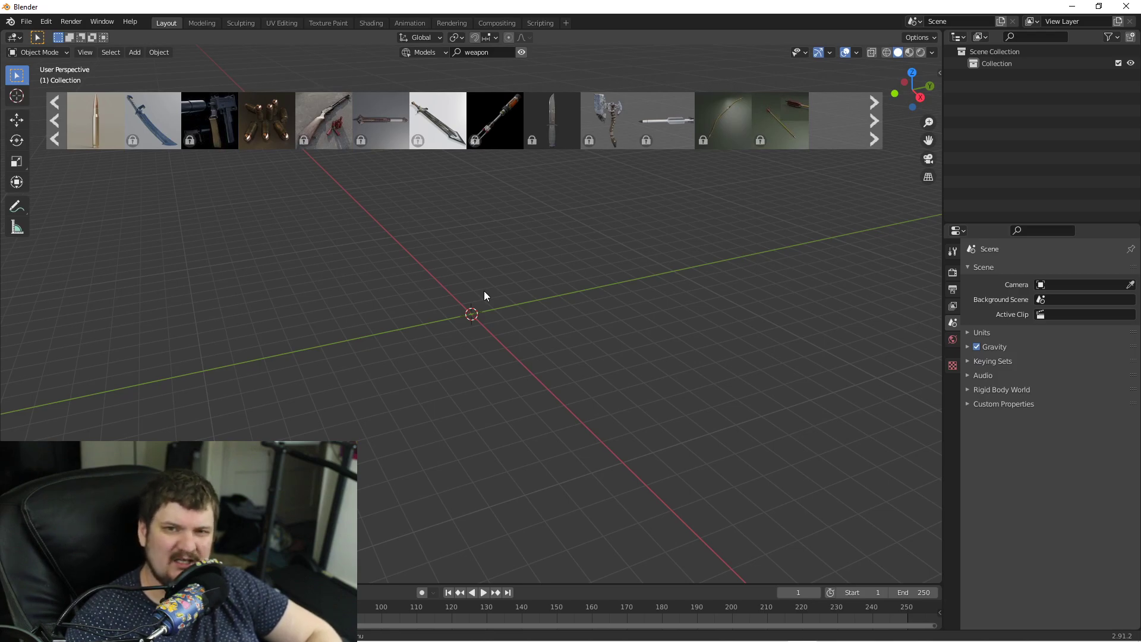
Page to the axe, shield and rifle models and drag the Racing Axe near the origin.
click(876, 140)
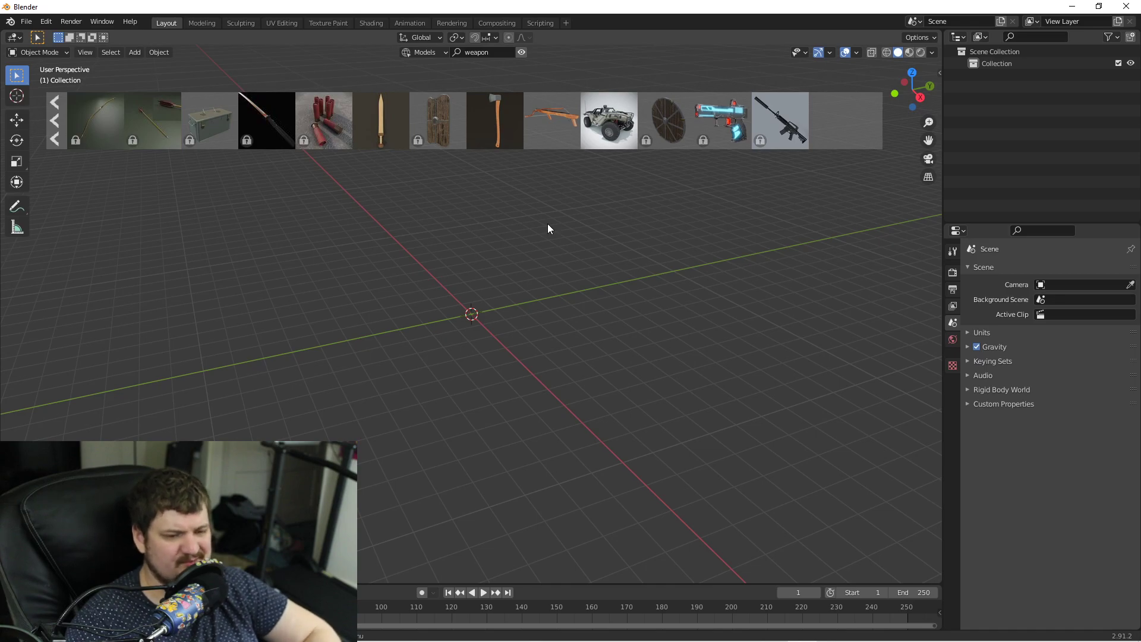
mouse_move(379, 116)
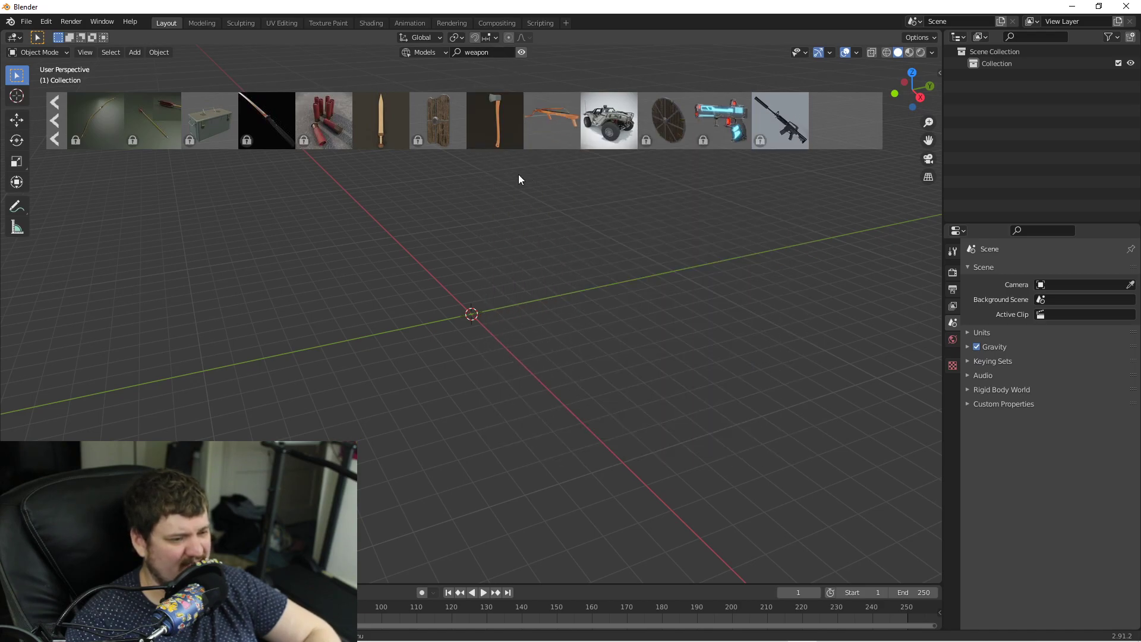
drag(500, 110, 473, 293)
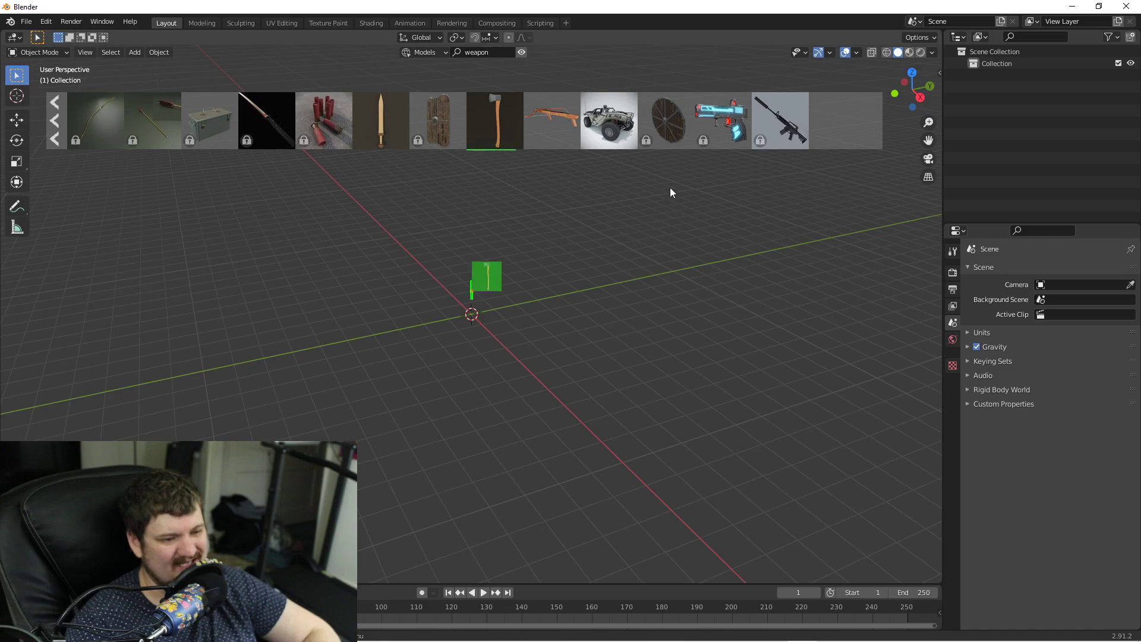
Preview more weapon thumbnails, then select the downloaded Racing Axe in the viewport.
mouse_move(513, 120)
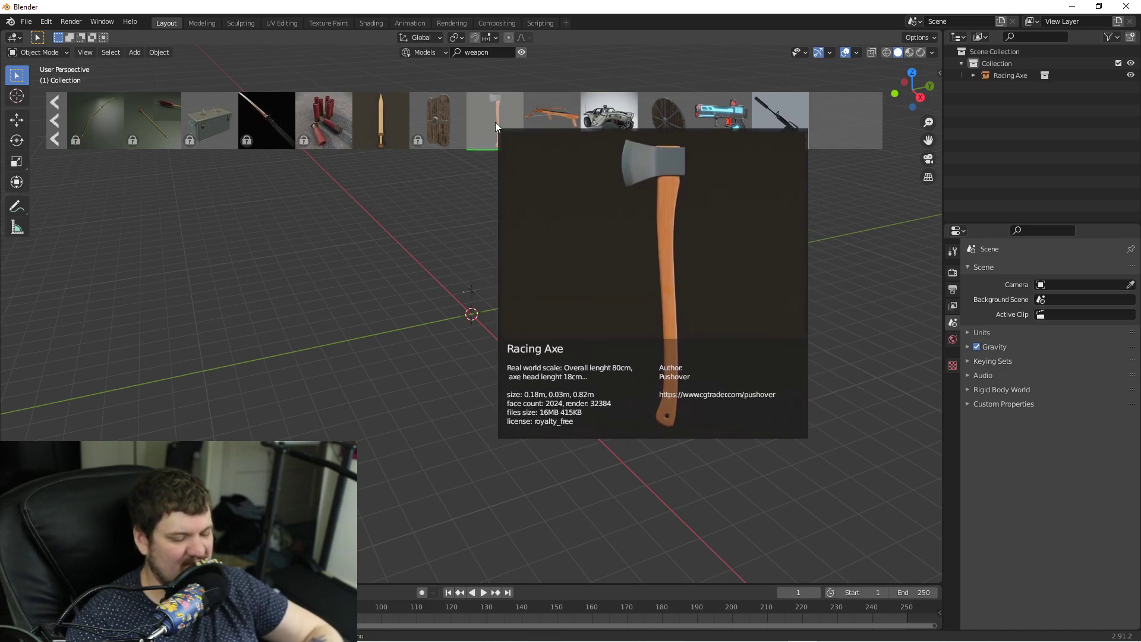
mouse_move(675, 113)
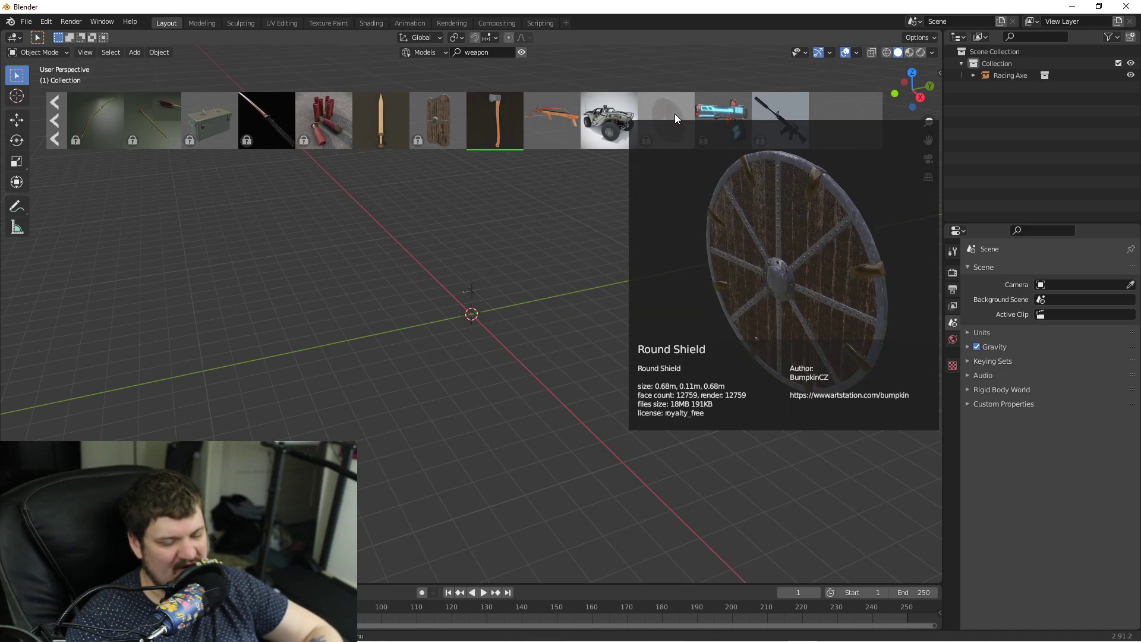
mouse_move(609, 117)
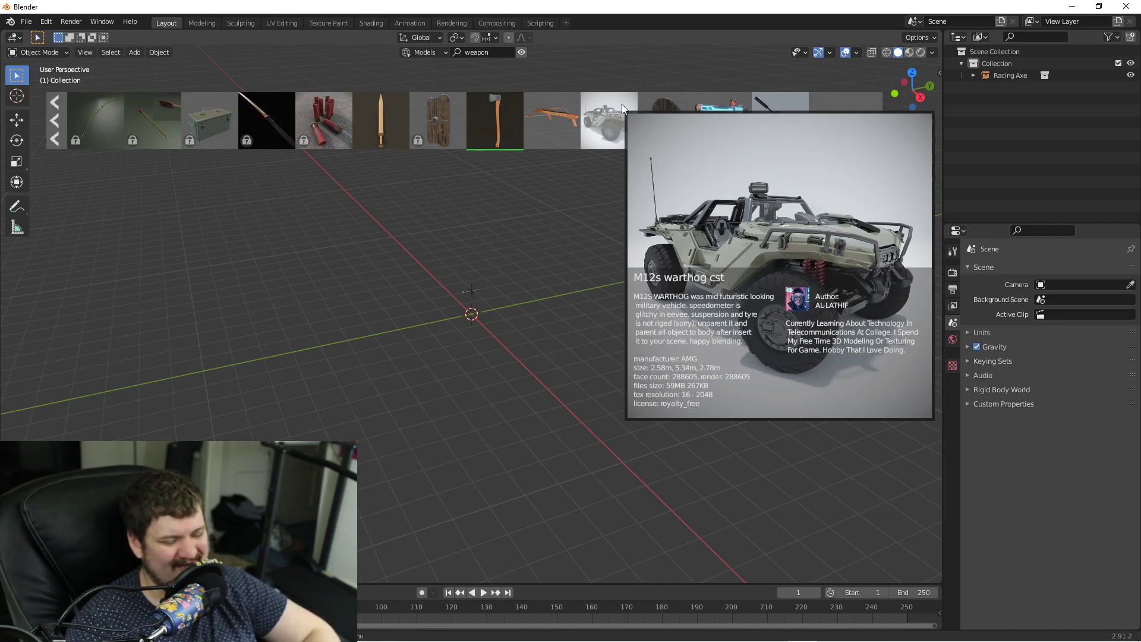
drag(622, 105, 487, 273)
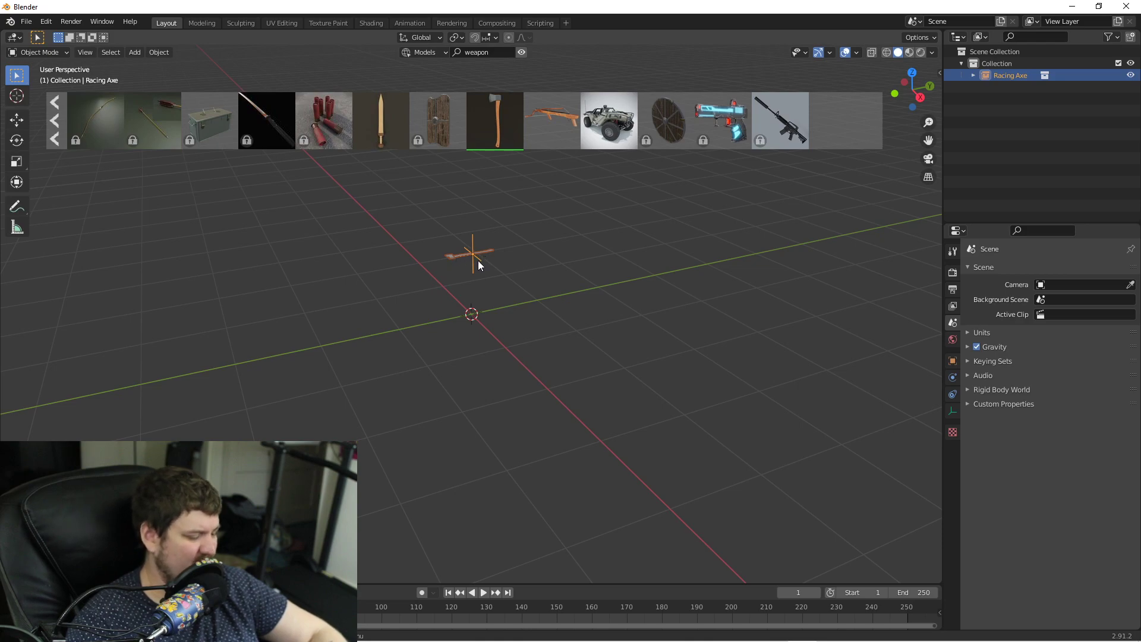
Frame the Racing Axe with numpad period and orbit around it.
key(KP_Decimal)
middle_drag(498, 273, 553, 345)
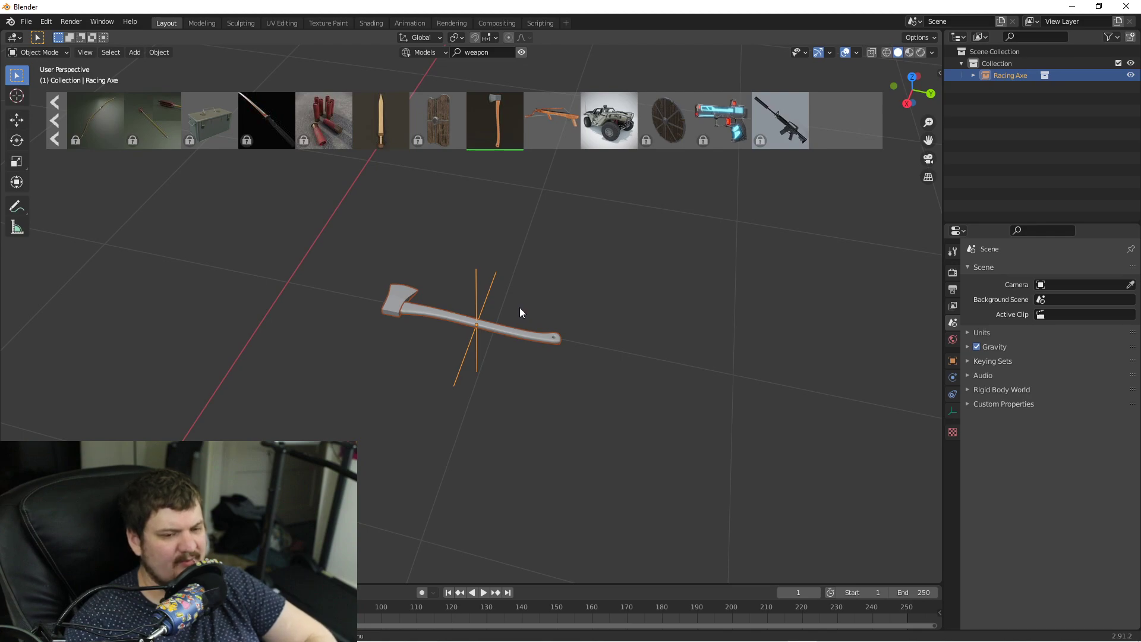
Switch BlenderKit browsing to Materials and delete the Racing Axe.
click(433, 53)
click(434, 81)
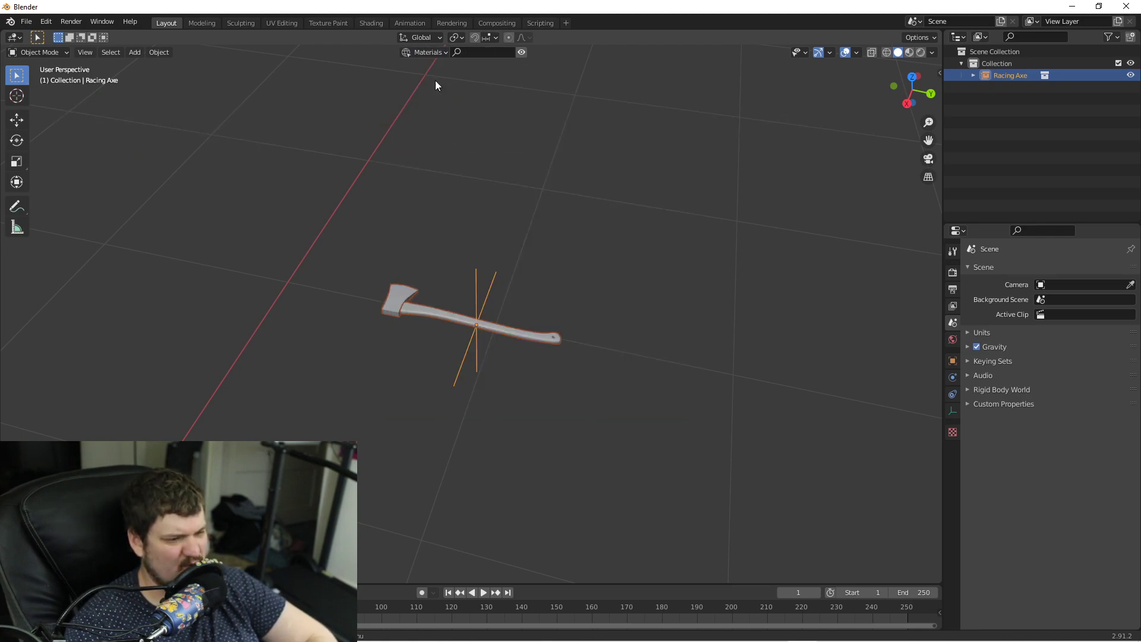
key(x)
click(437, 314)
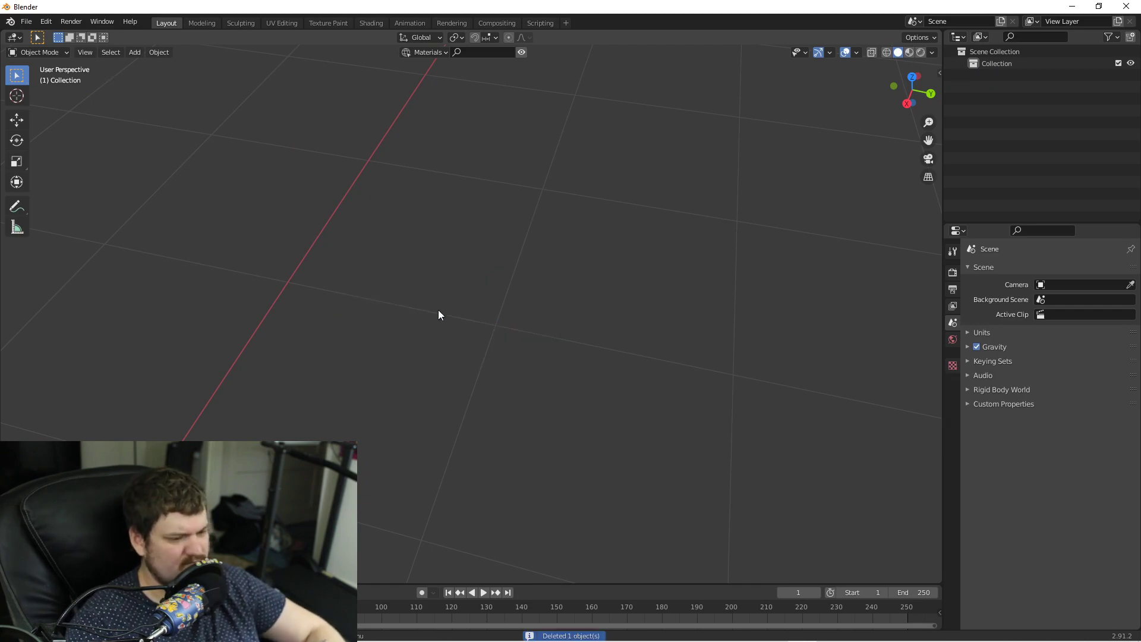
Add a UV sphere mesh and center the view on it.
key(shift+a)
key(Escape)
key(shift+a)
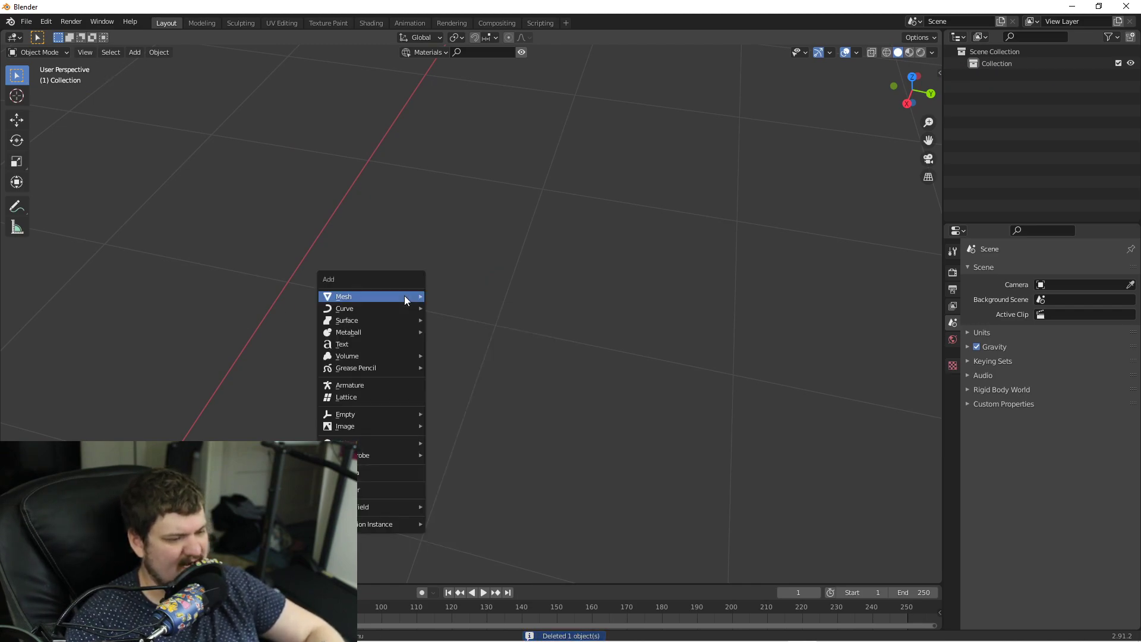
mouse_move(405, 296)
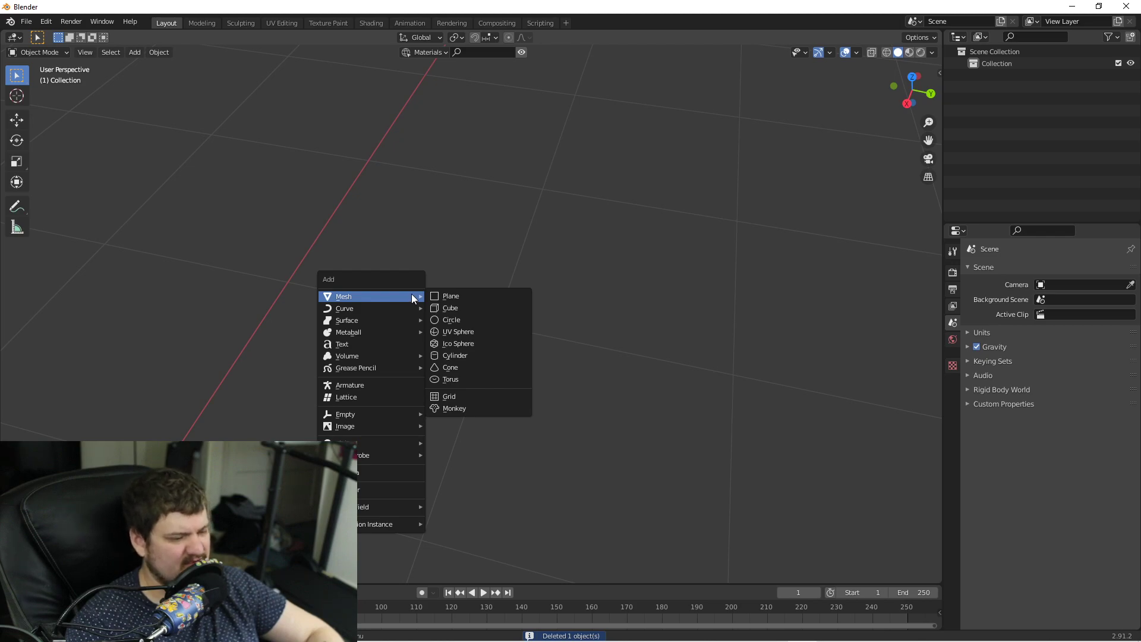
click(455, 332)
middle_drag(655, 362, 510, 362)
scroll(511, 359, up, 4)
key(KP_Decimal)
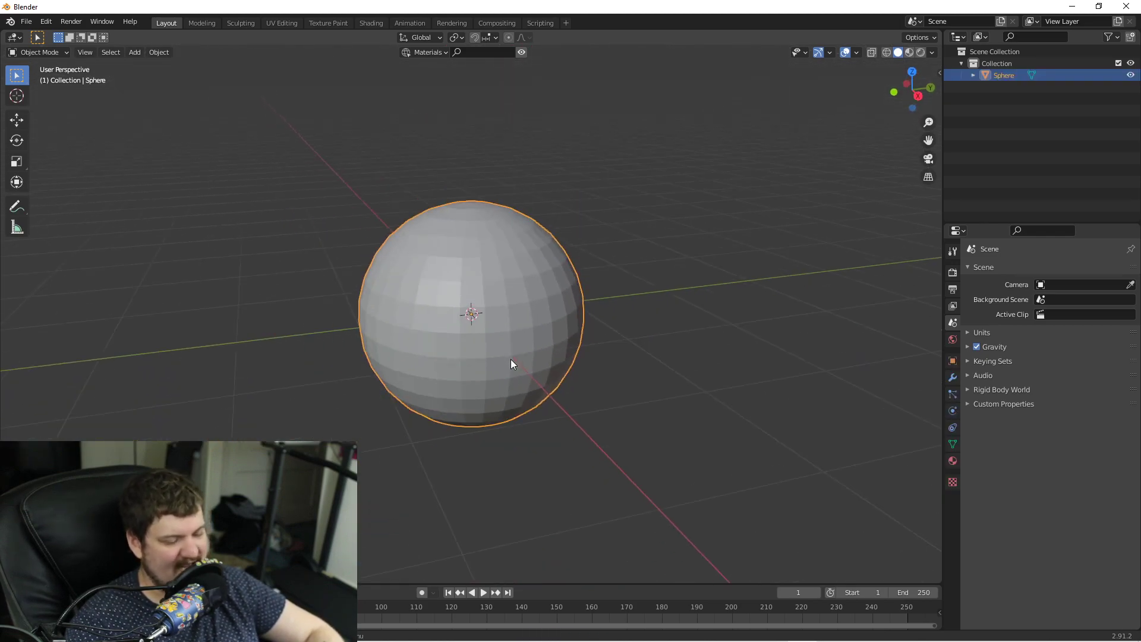
Search BlenderKit materials for 'ground' and drag a ground material onto the sphere.
click(431, 52)
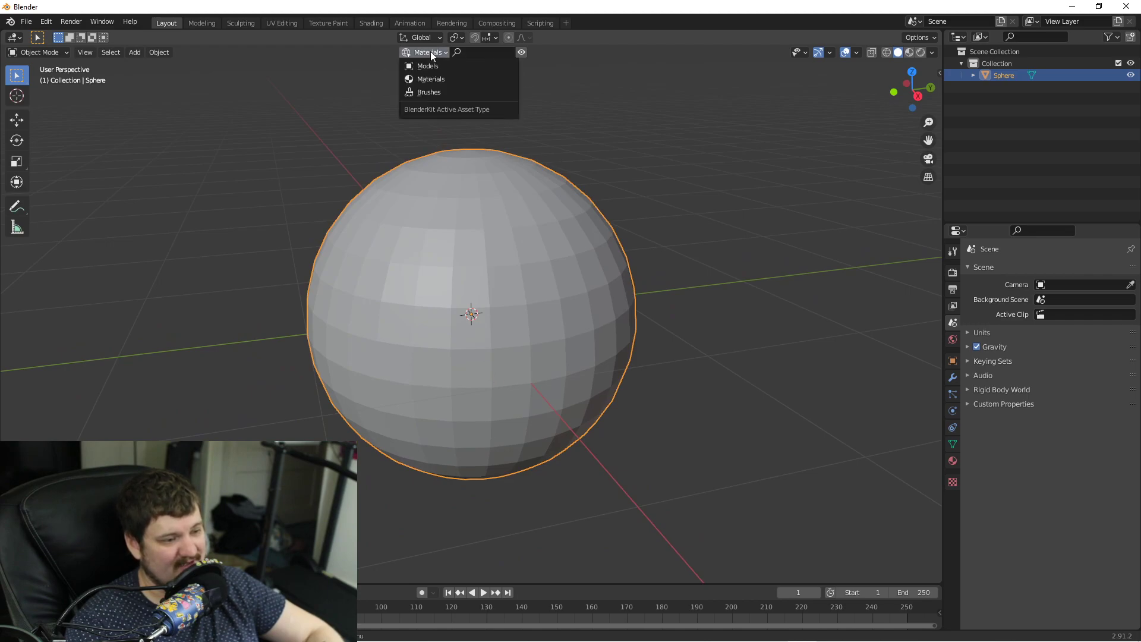
click(433, 81)
click(497, 54)
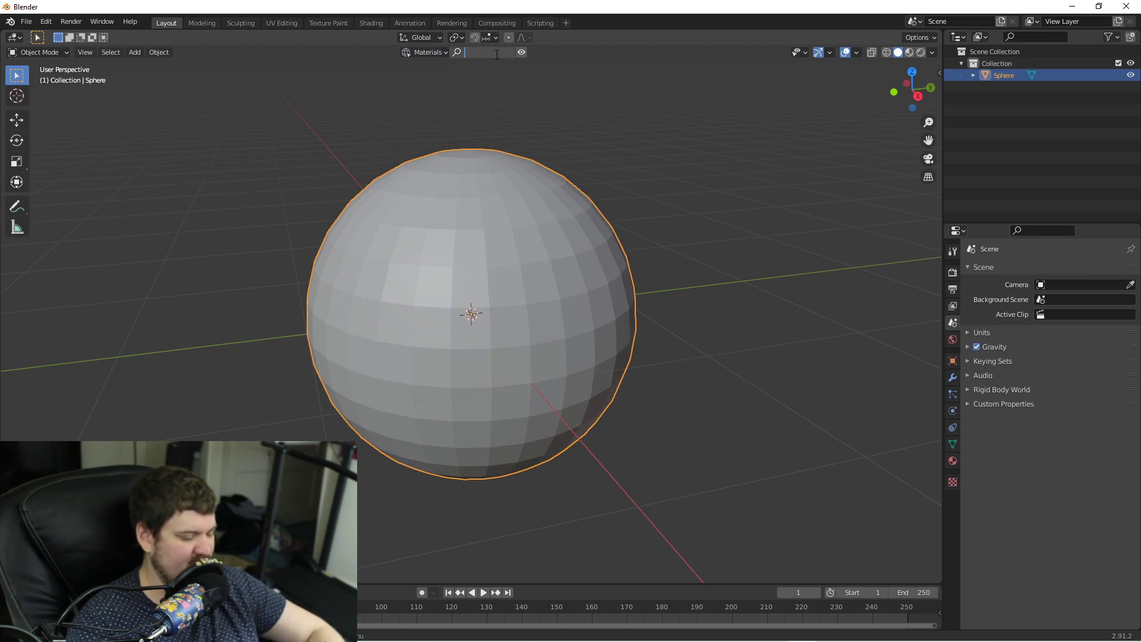
text(ground)
key(Return)
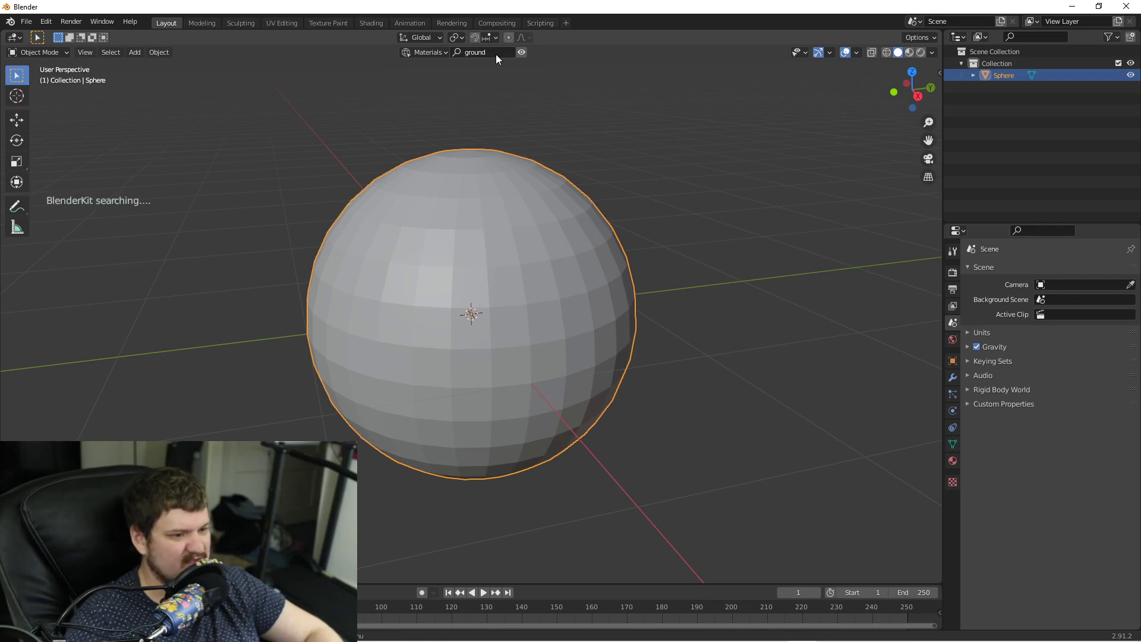
mouse_move(279, 126)
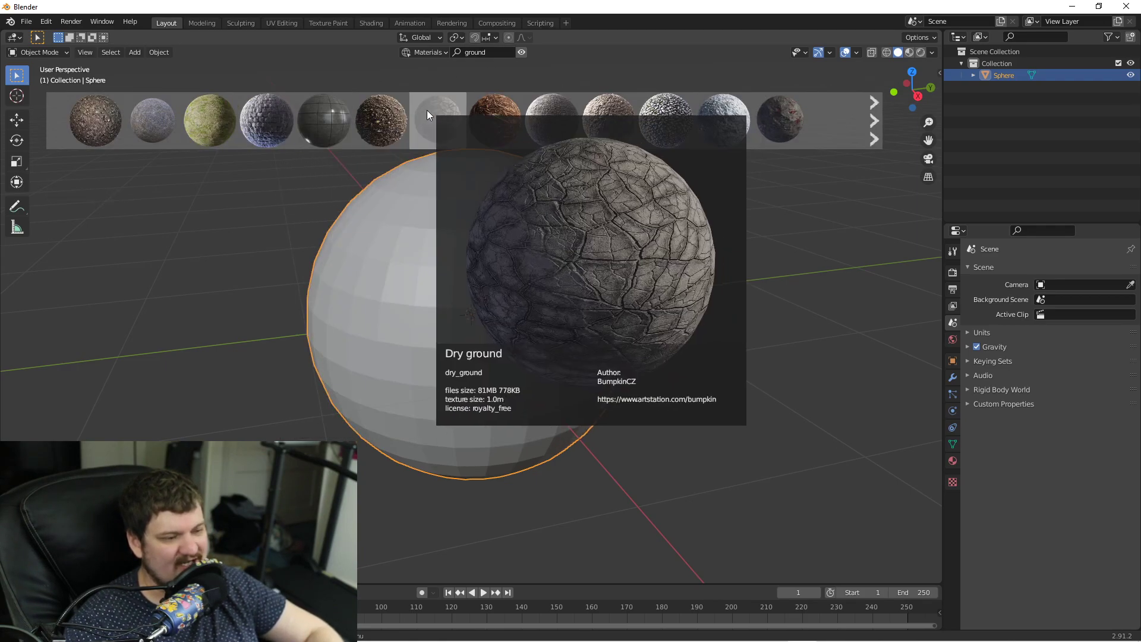
drag(427, 113, 498, 279)
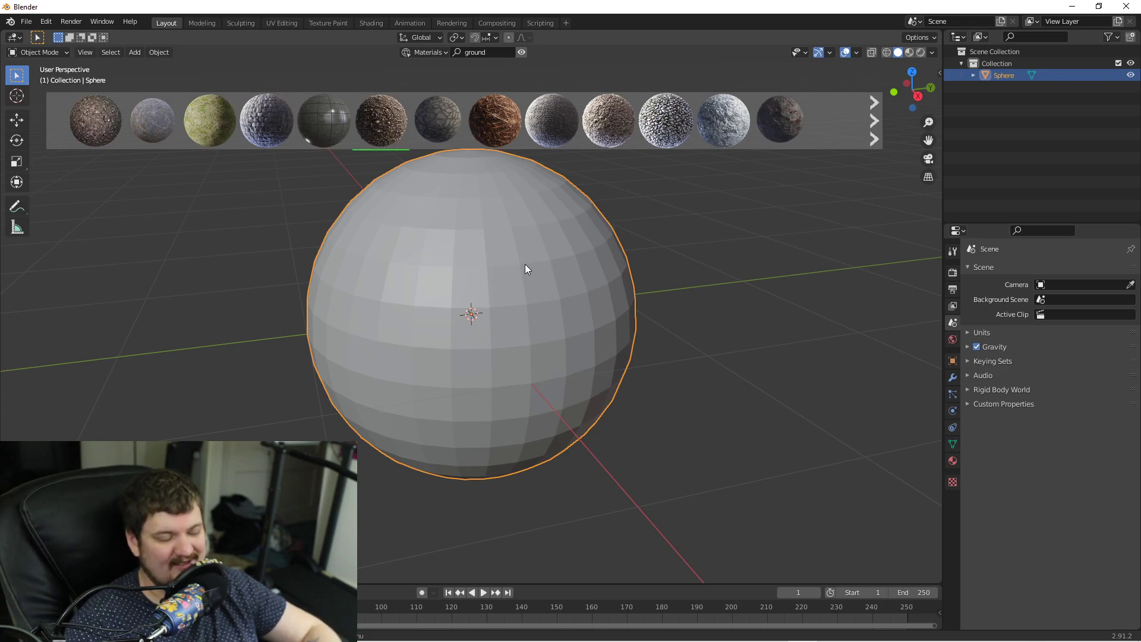
Shade the sphere smooth and switch the viewport to Rendered shading.
right_click(507, 216)
click(508, 217)
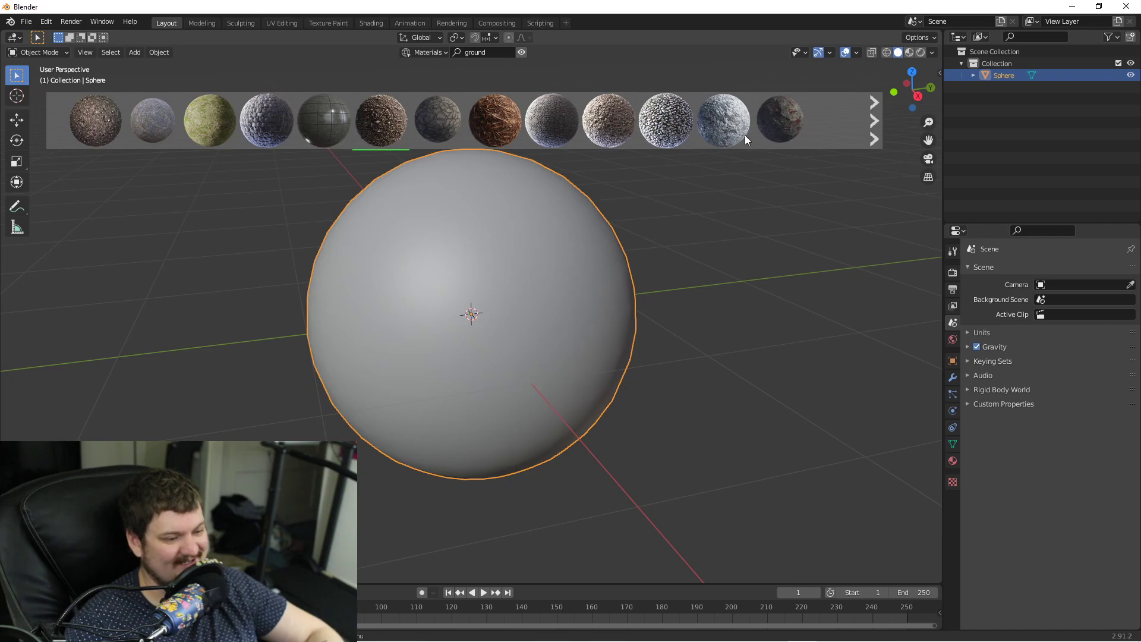
click(919, 52)
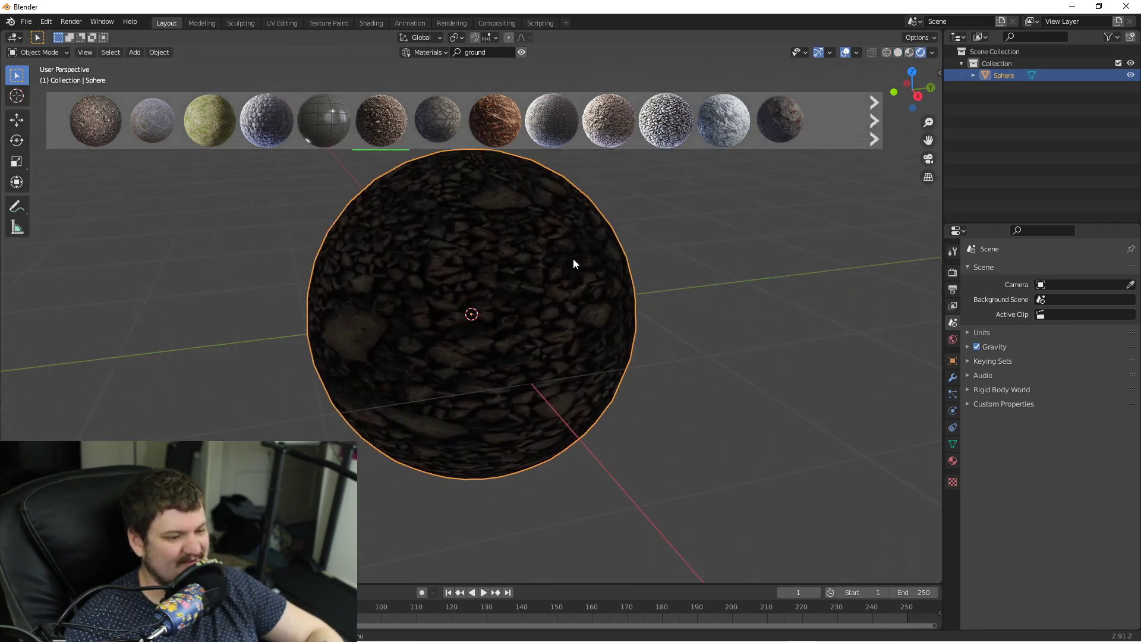
middle_drag(573, 259, 514, 273)
Add a Sun lamp and rotate it around the global X axis.
key(shift+a)
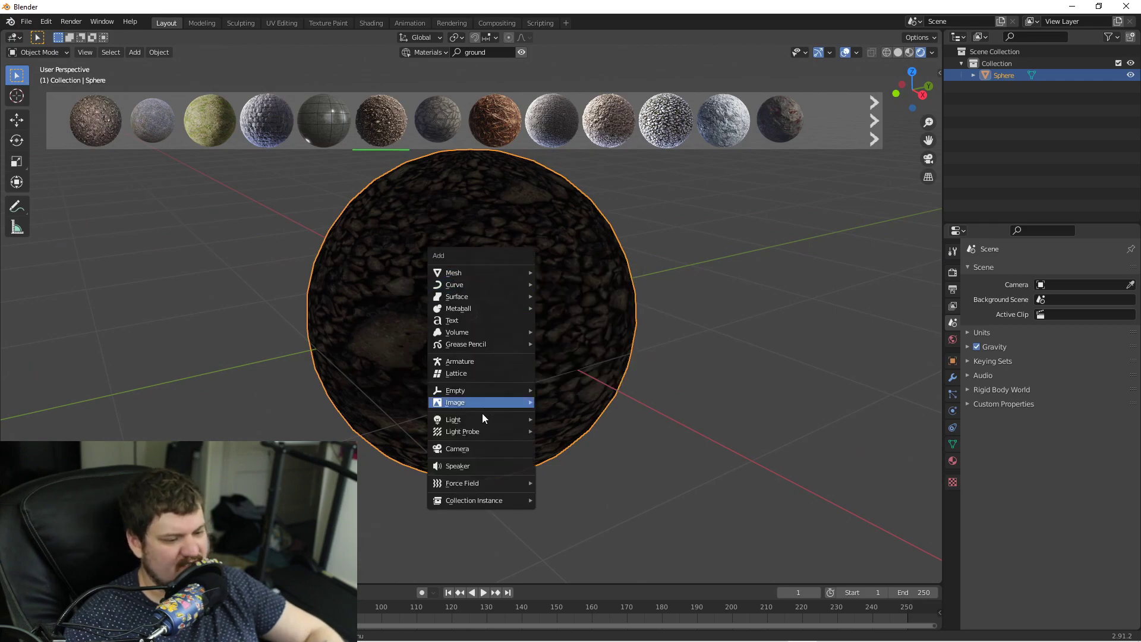
mouse_move(479, 419)
click(577, 429)
middle_drag(449, 249, 570, 265)
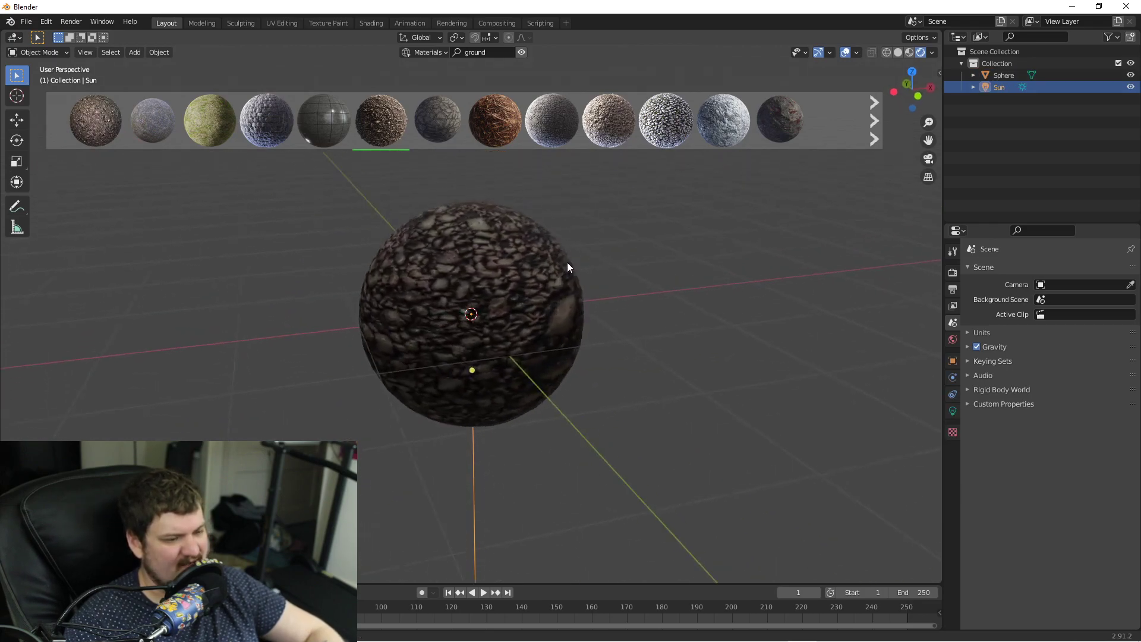
key(r)
key(x)
click(592, 208)
Download the Ground Gravel material onto the sphere.
middle_drag(592, 208, 597, 252)
scroll(507, 270, up, 3)
scroll(579, 274, up, 2)
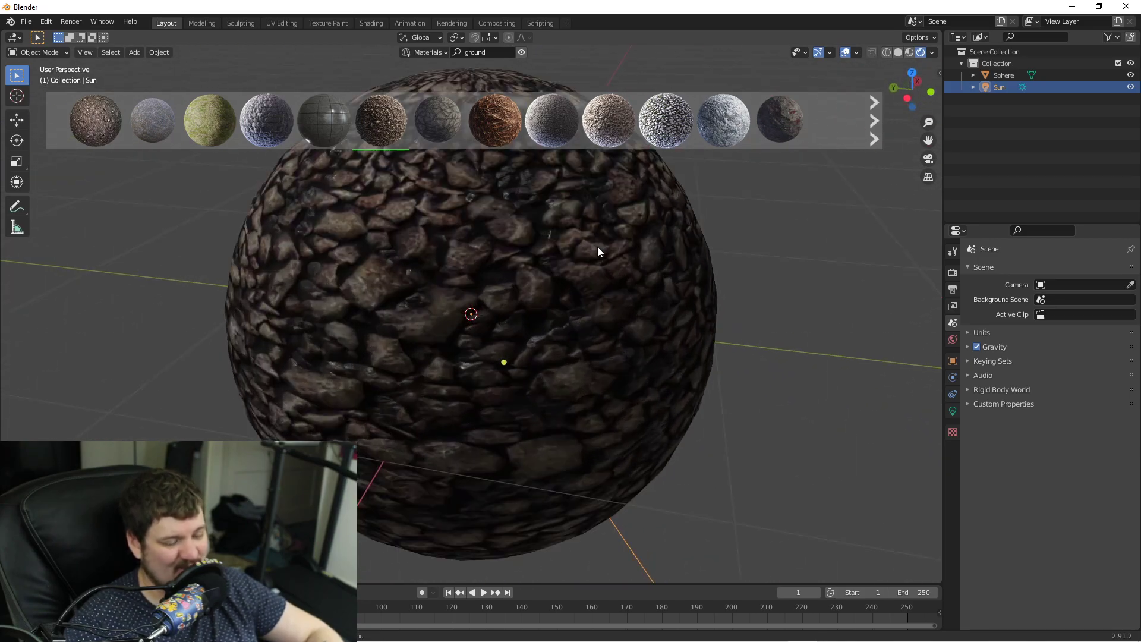
scroll(491, 240, down, 4)
middle_drag(488, 239, 700, 265)
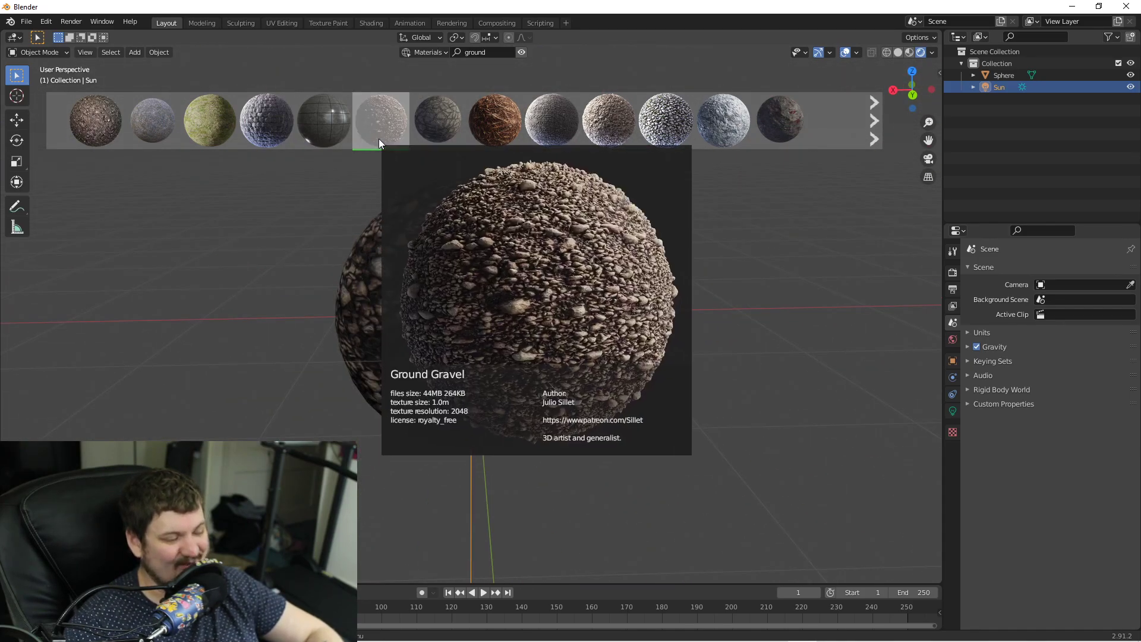
mouse_move(214, 130)
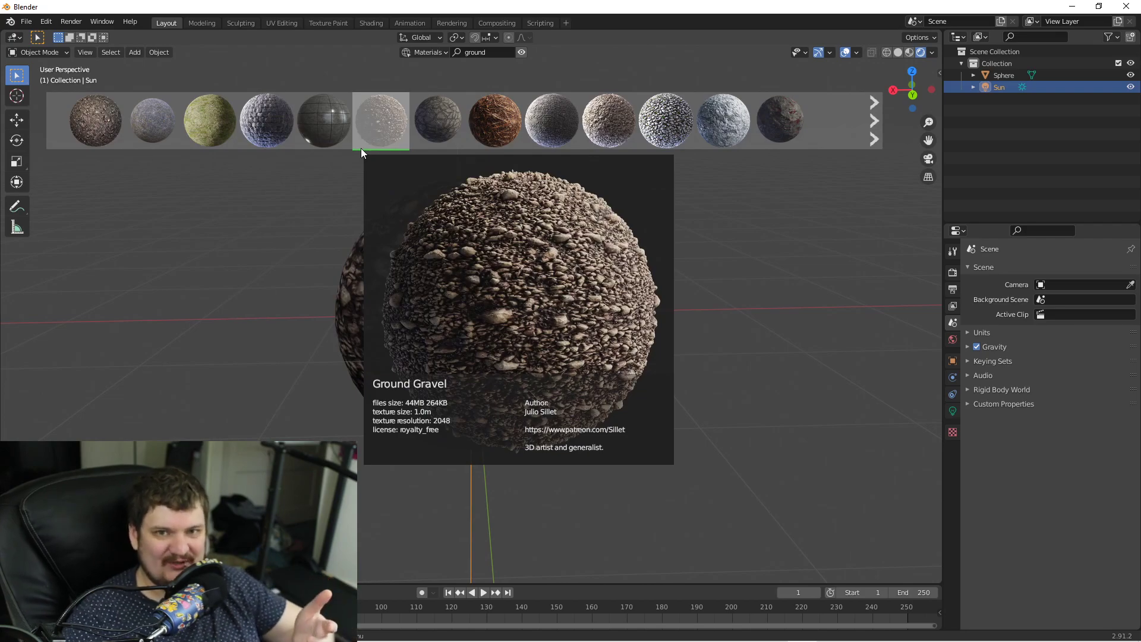
click(361, 148)
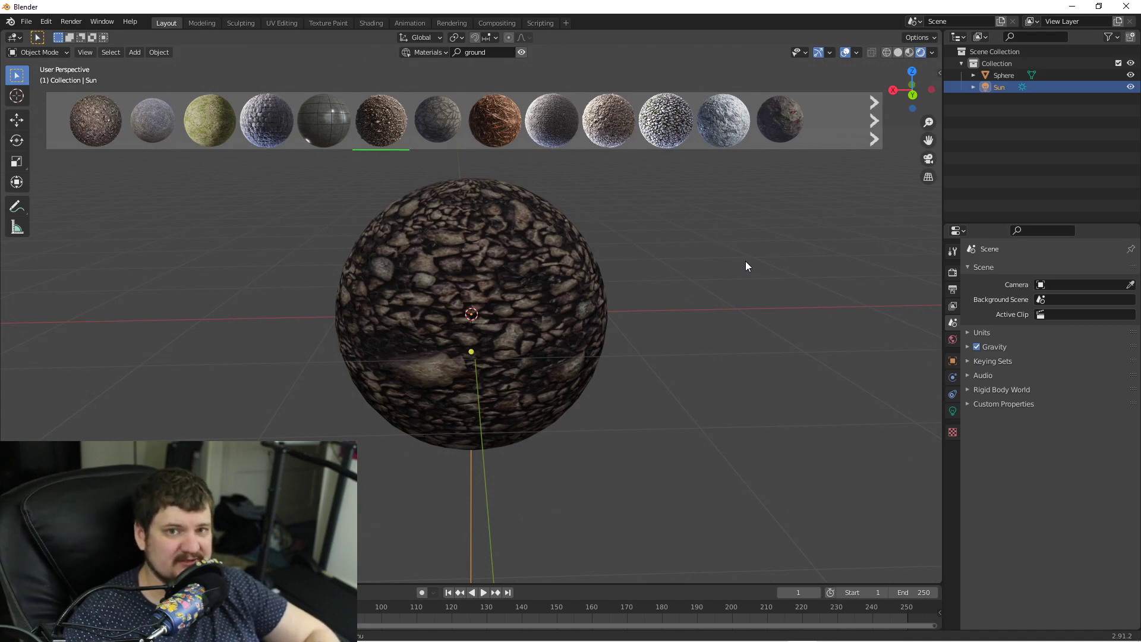
Select the sphere and scale it up about 20%.
click(527, 305)
middle_drag(527, 304, 595, 308)
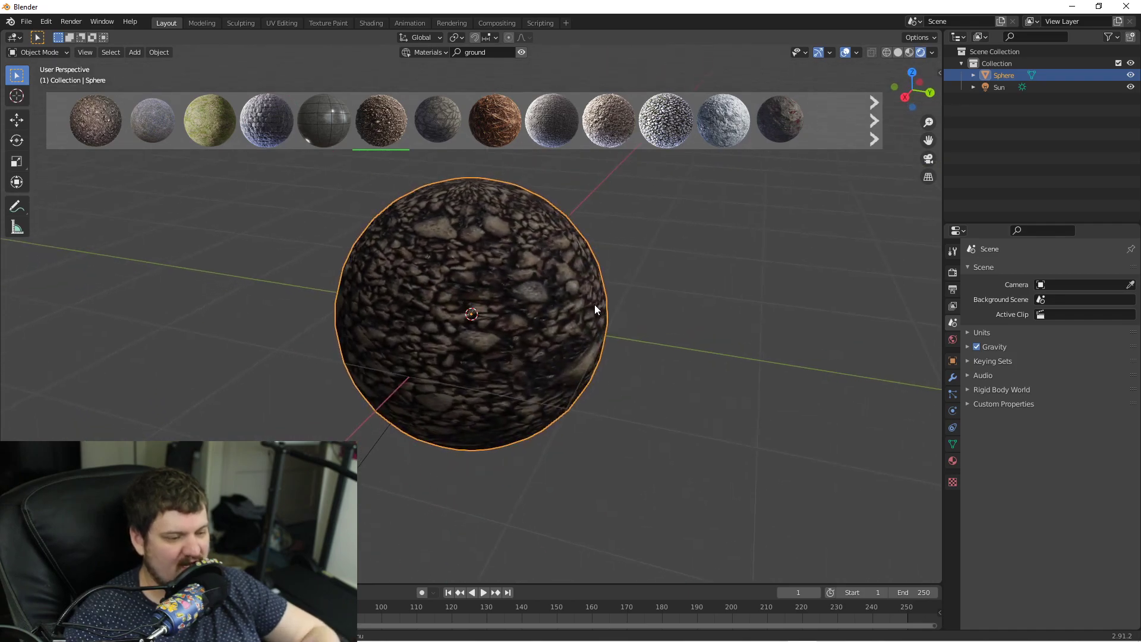
middle_drag(705, 322, 659, 355)
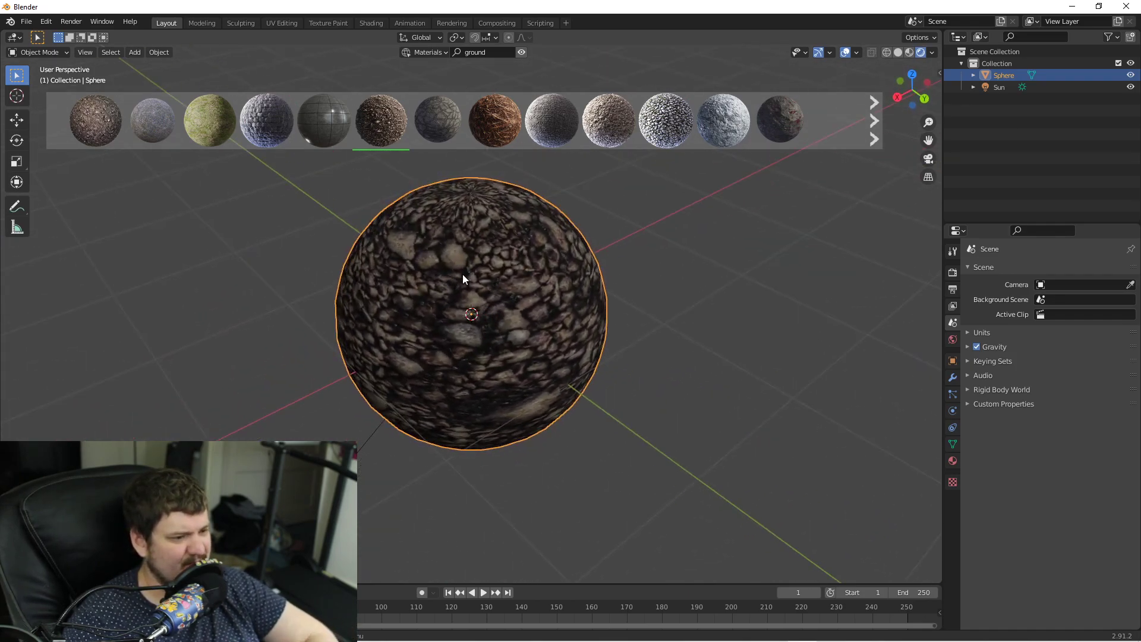
mouse_move(506, 114)
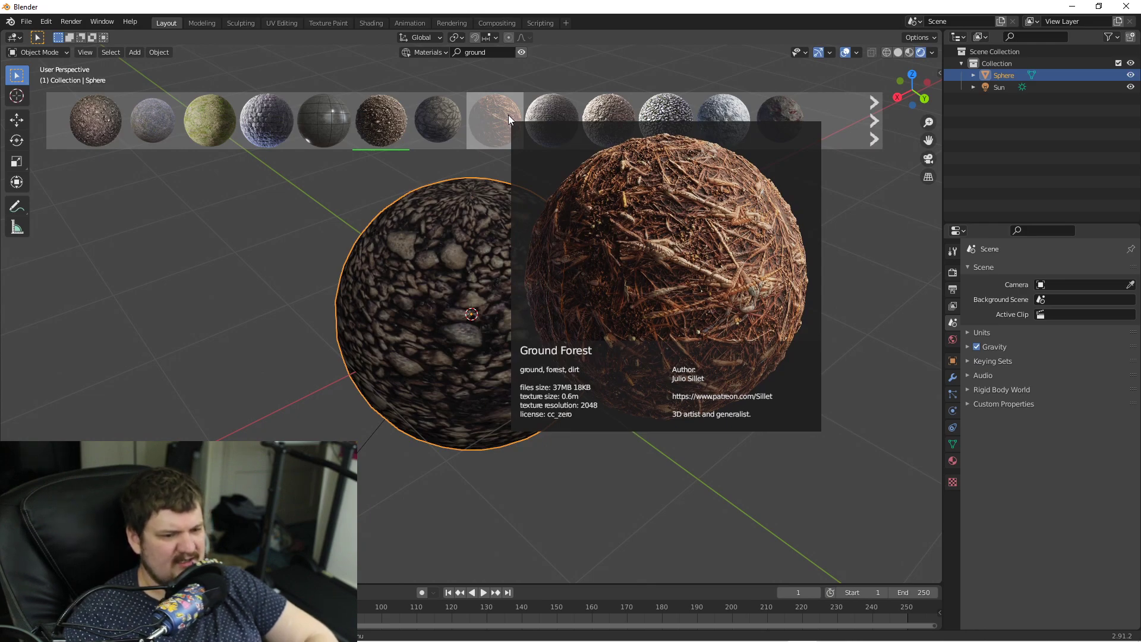
middle_drag(505, 270, 583, 277)
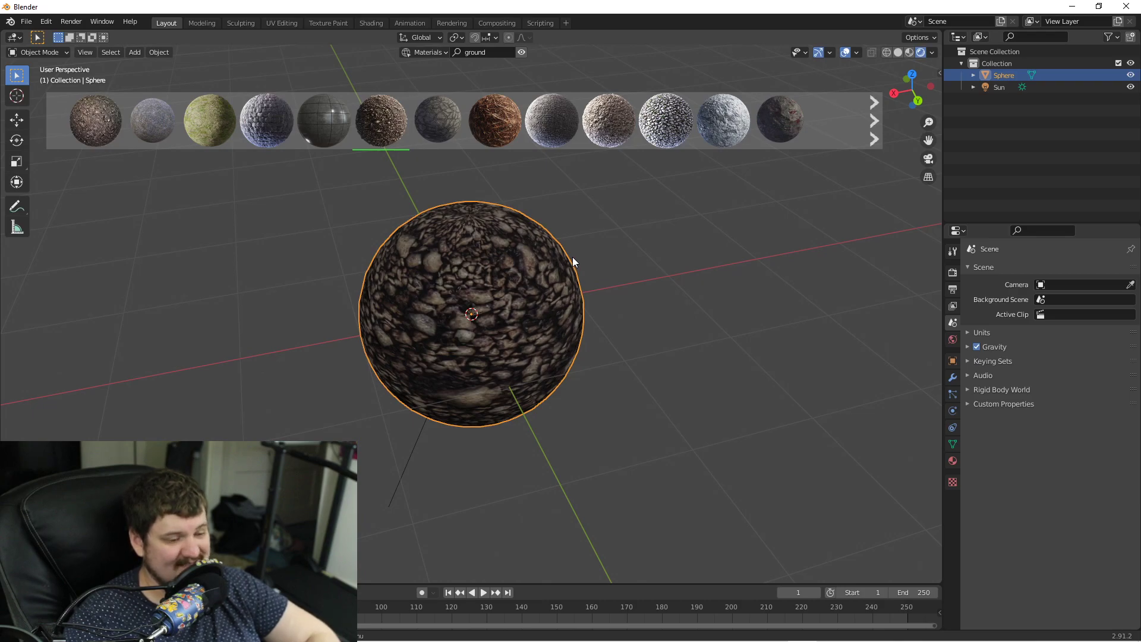
key(s)
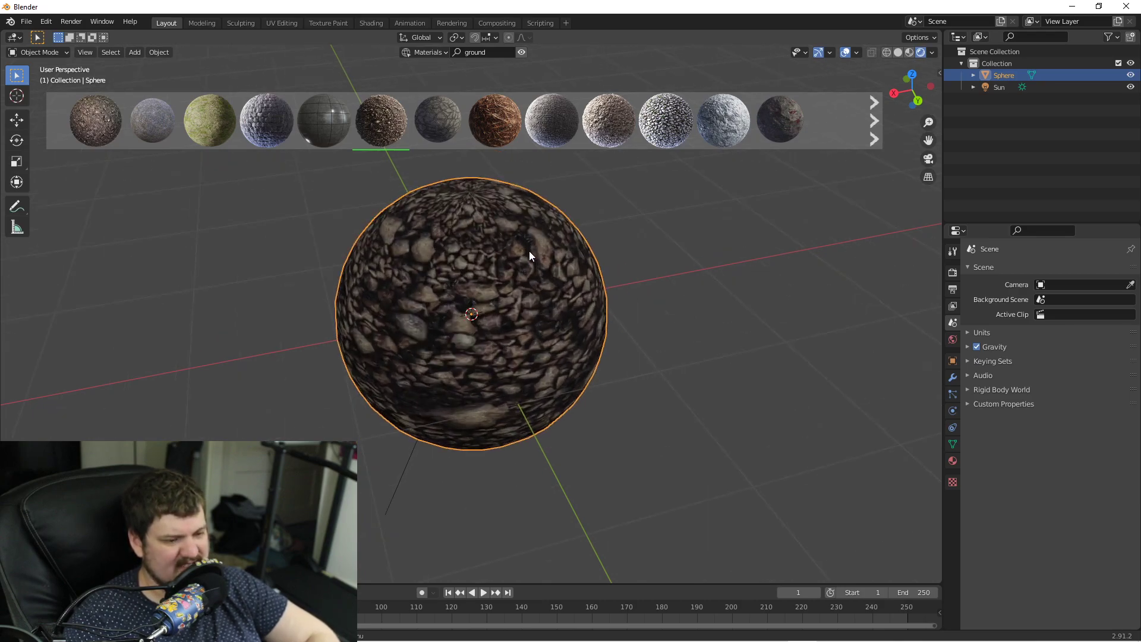
click(529, 251)
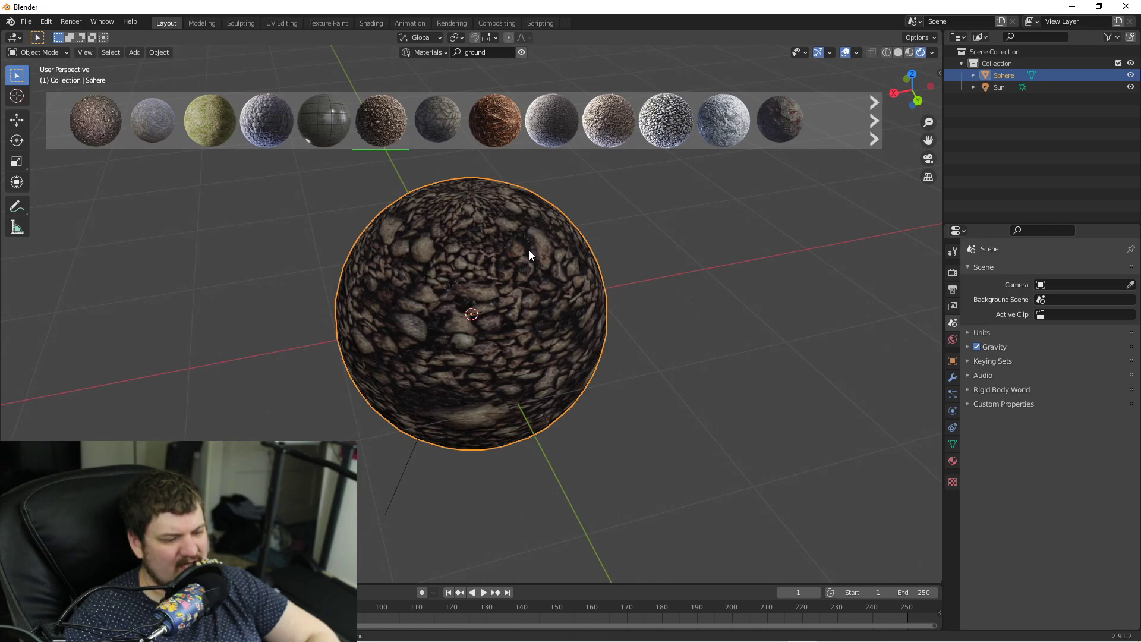
middle_drag(529, 251, 558, 245)
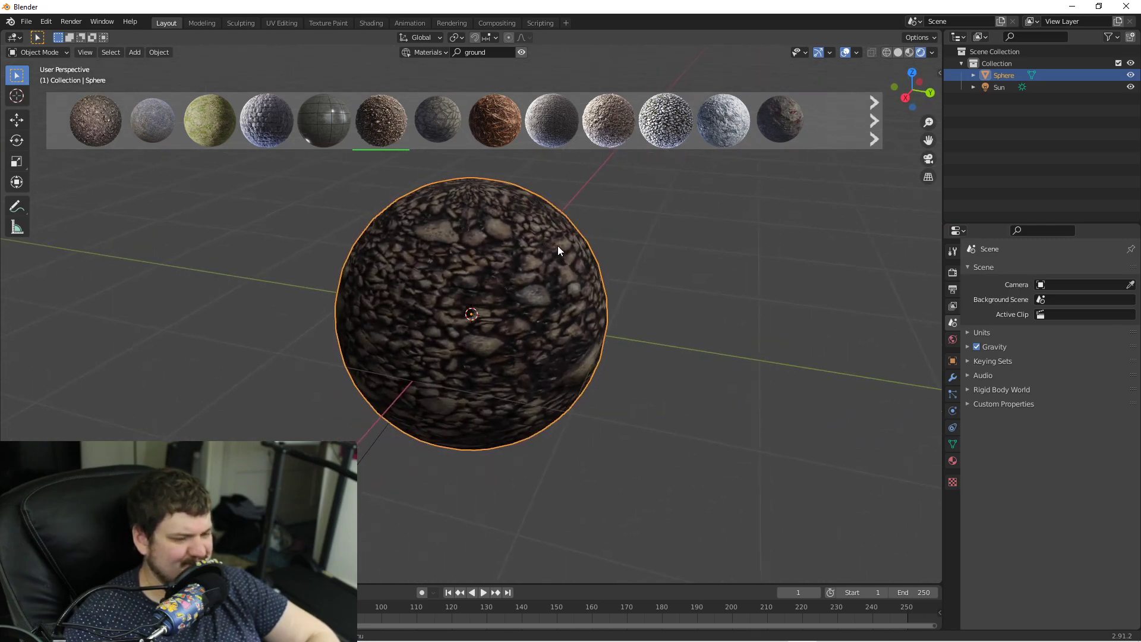
Inspect the gravel texture up close, then split the viewport into two side-by-side 3D views.
key(space)
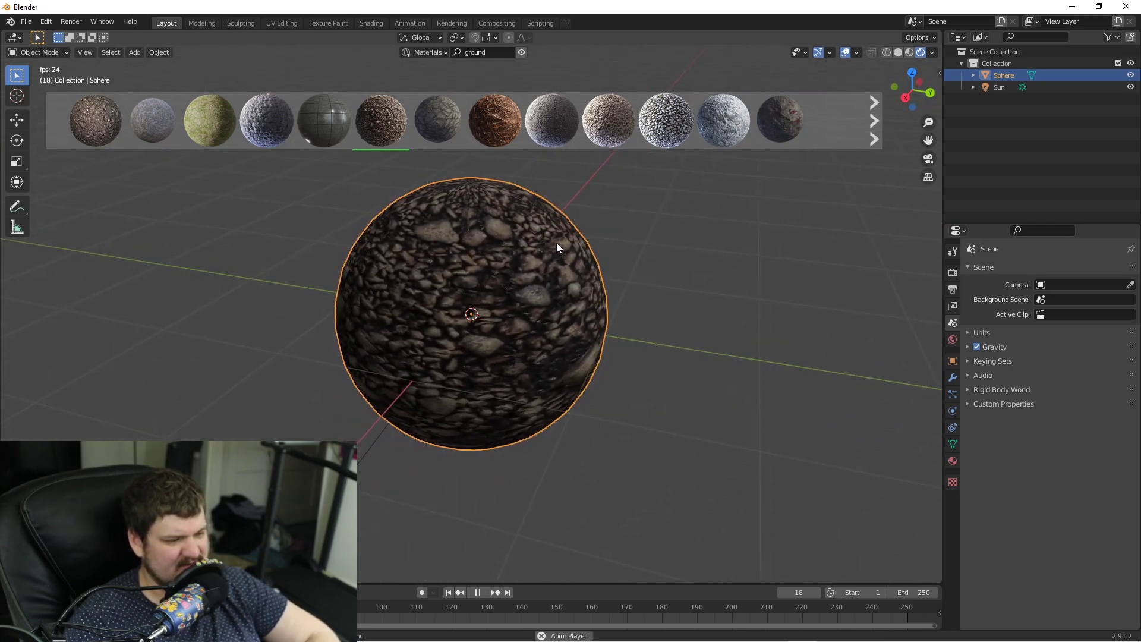
key(space)
middle_drag(557, 243, 470, 219)
scroll(497, 253, up, 3)
scroll(494, 255, down, 2)
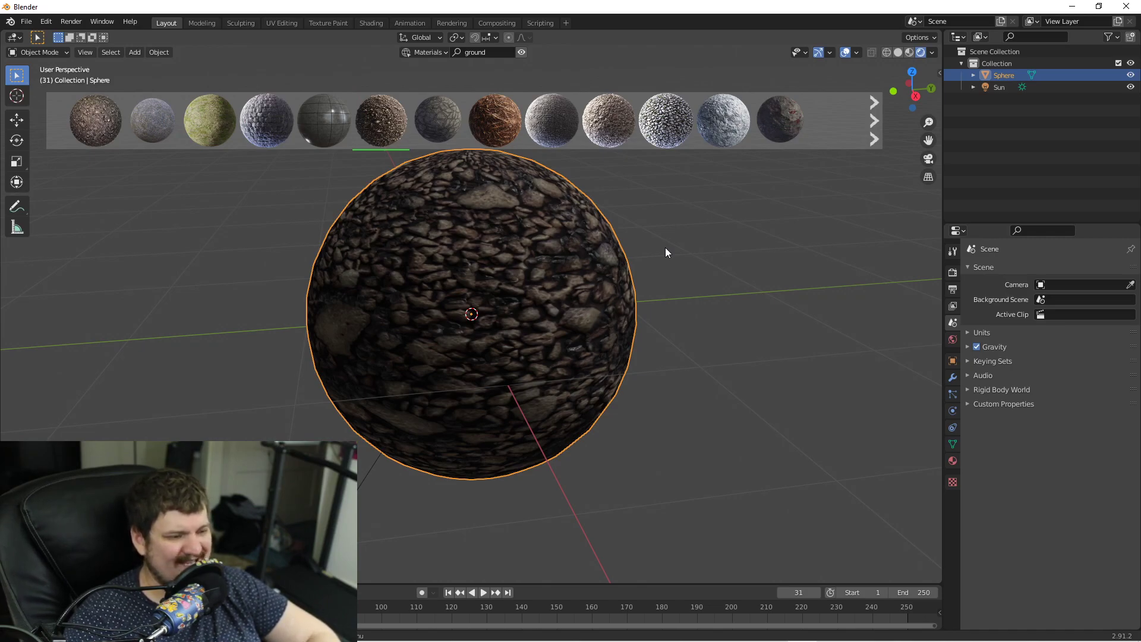
middle_drag(665, 247, 450, 212)
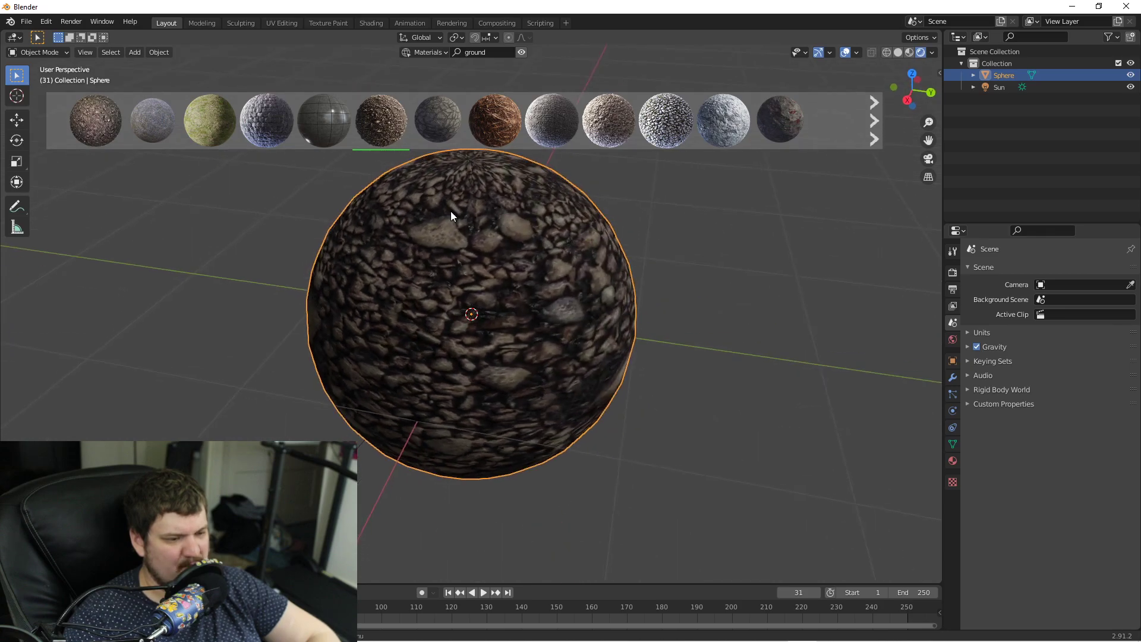
middle_drag(319, 346, 486, 316)
middle_drag(444, 202, 430, 260)
scroll(380, 235, up, 5)
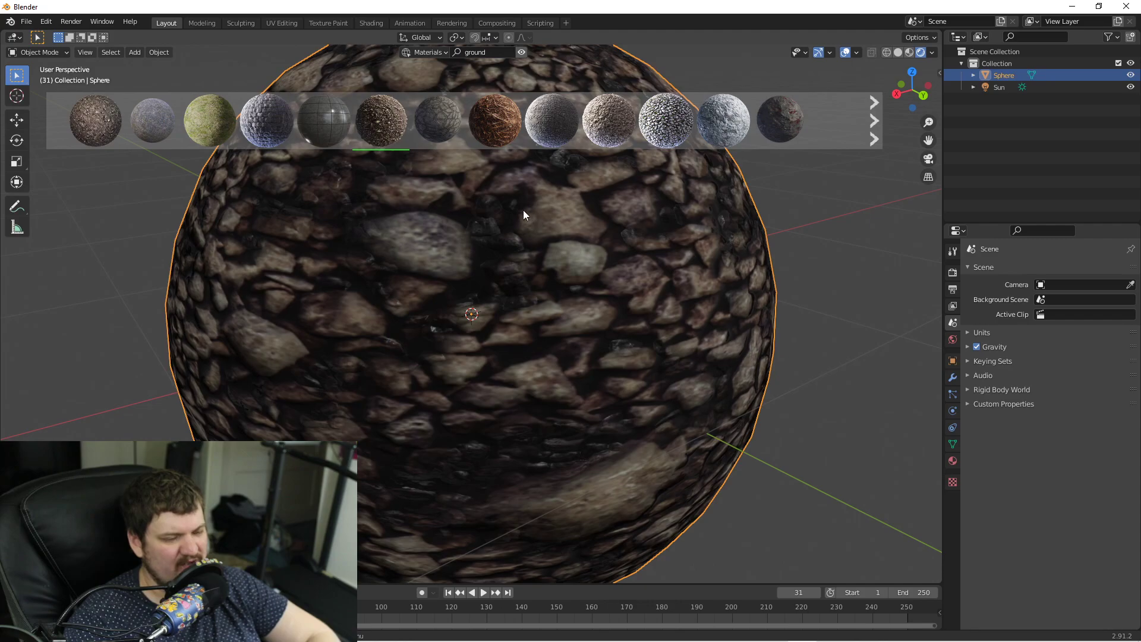
middle_drag(523, 209, 437, 281)
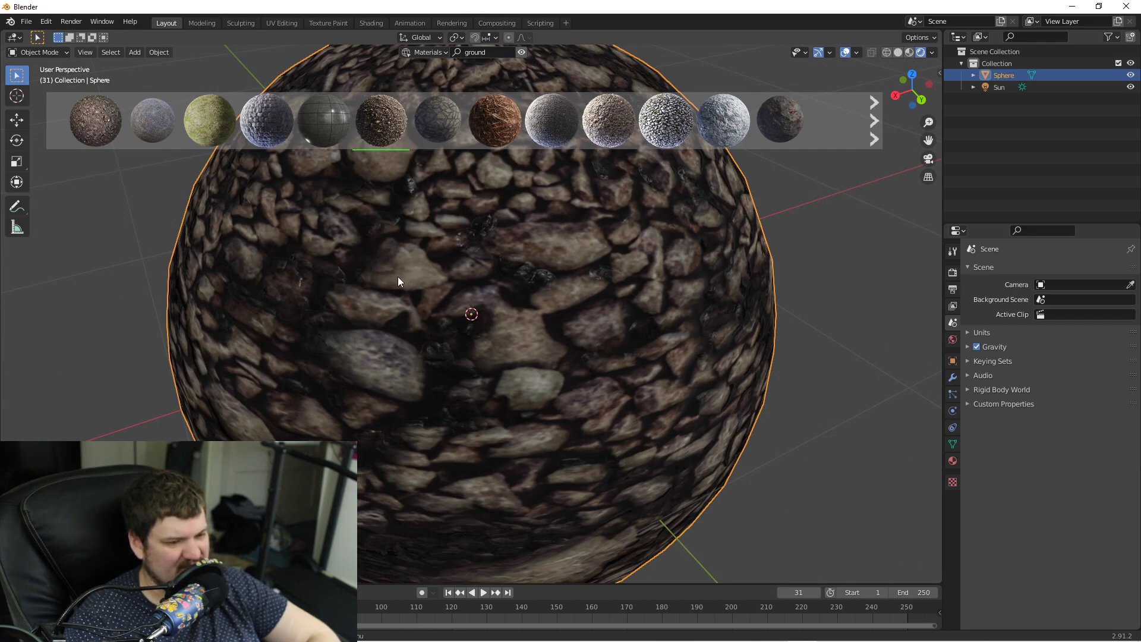
scroll(397, 244, down, 5)
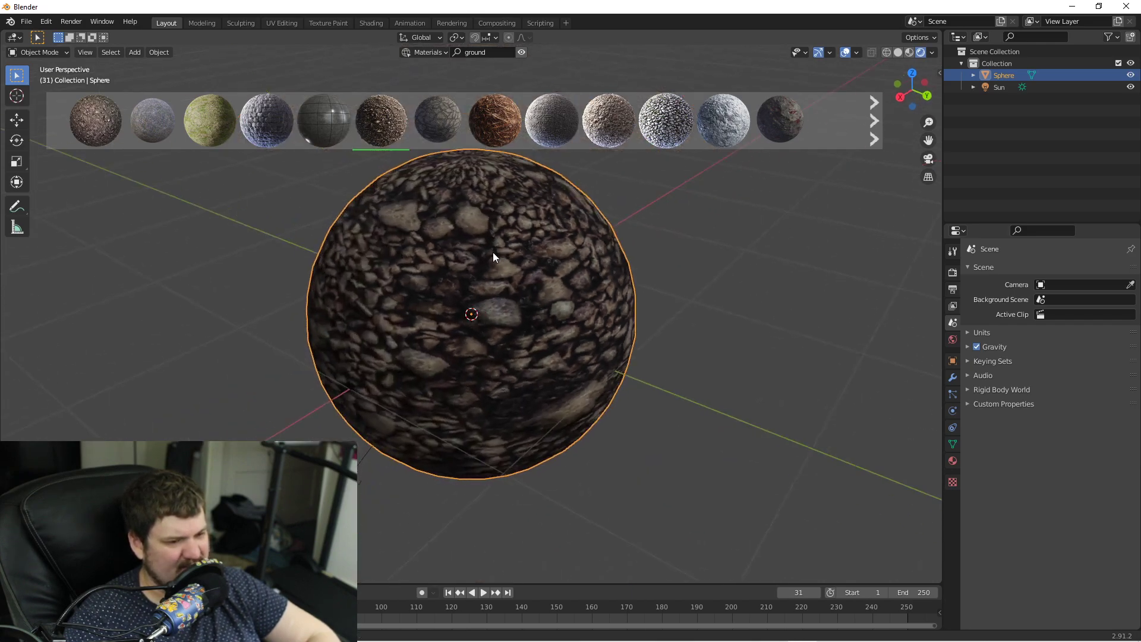
middle_drag(493, 252, 499, 236)
drag(7, 36, 505, 36)
Turn the left area into the Shader Editor and hide its side panel.
click(13, 37)
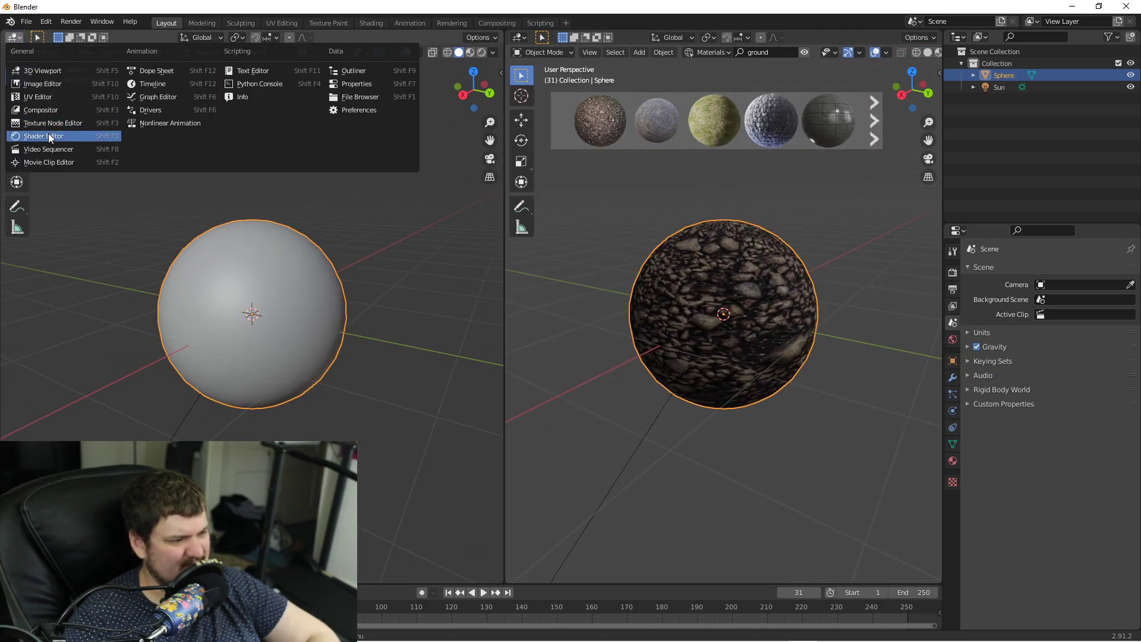
click(48, 135)
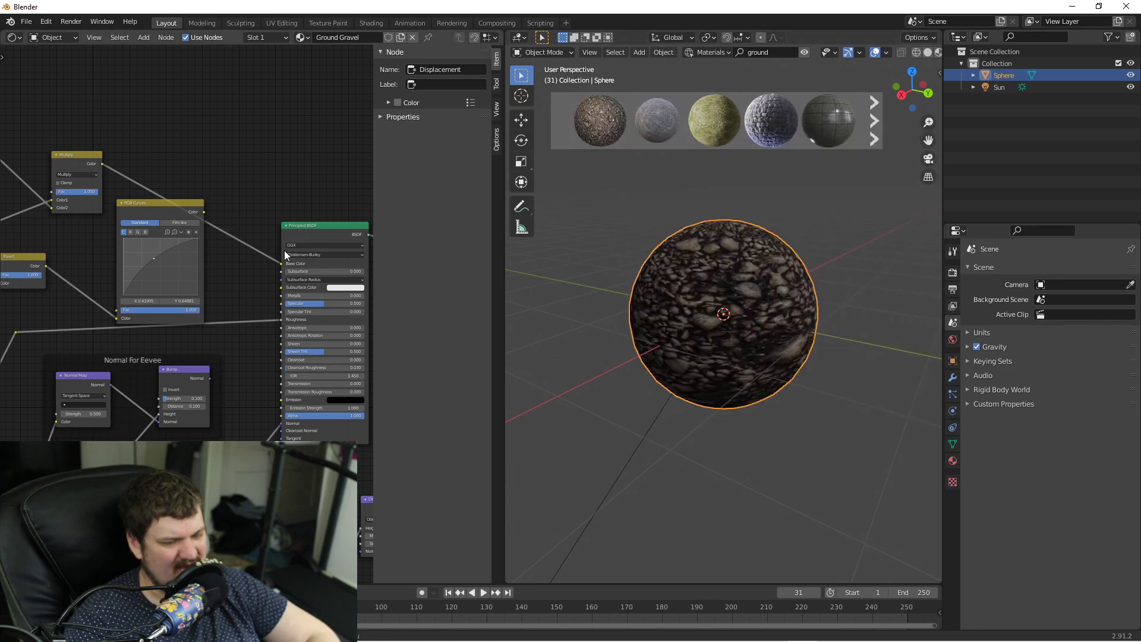
scroll(330, 240, down, 5)
key(n)
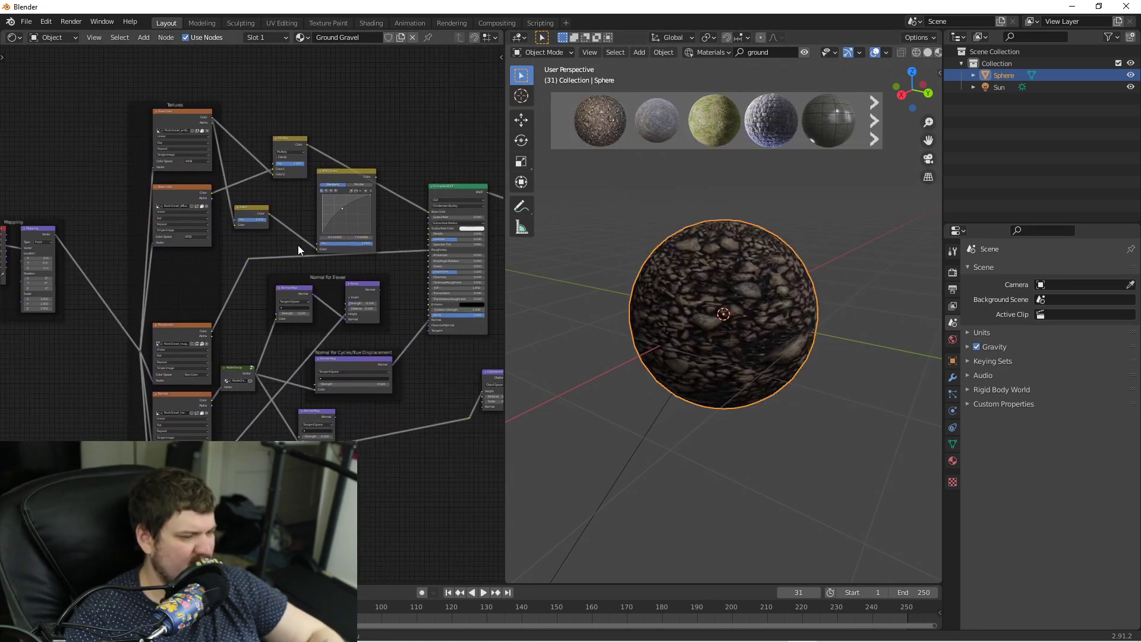
scroll(297, 245, up, 4)
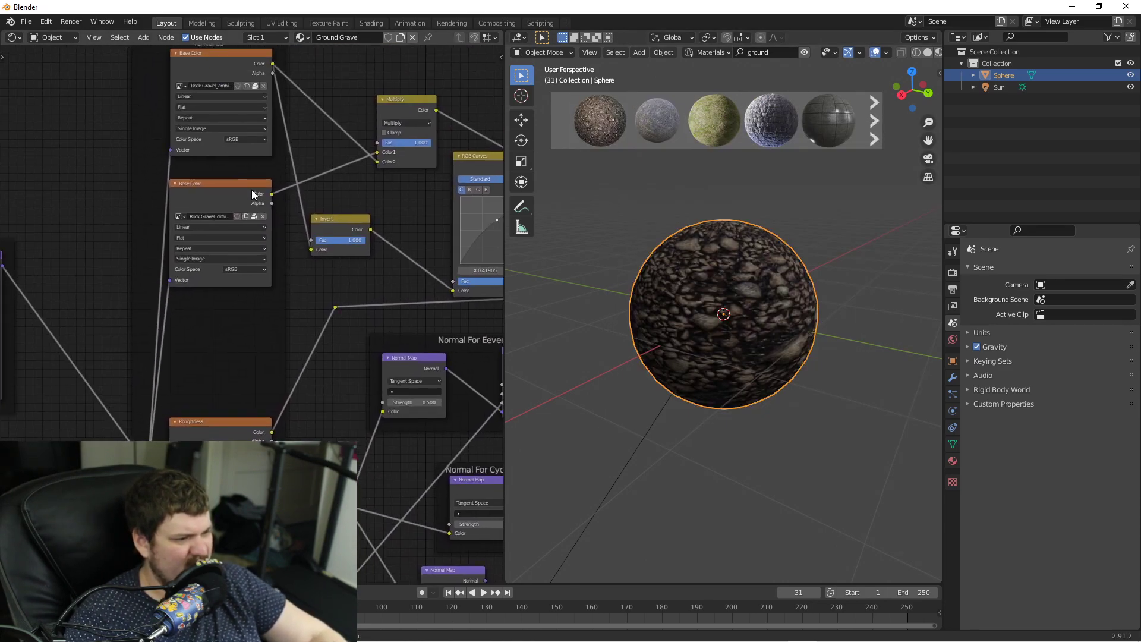
Set both Base Color image textures to Box projection.
click(189, 105)
click(197, 125)
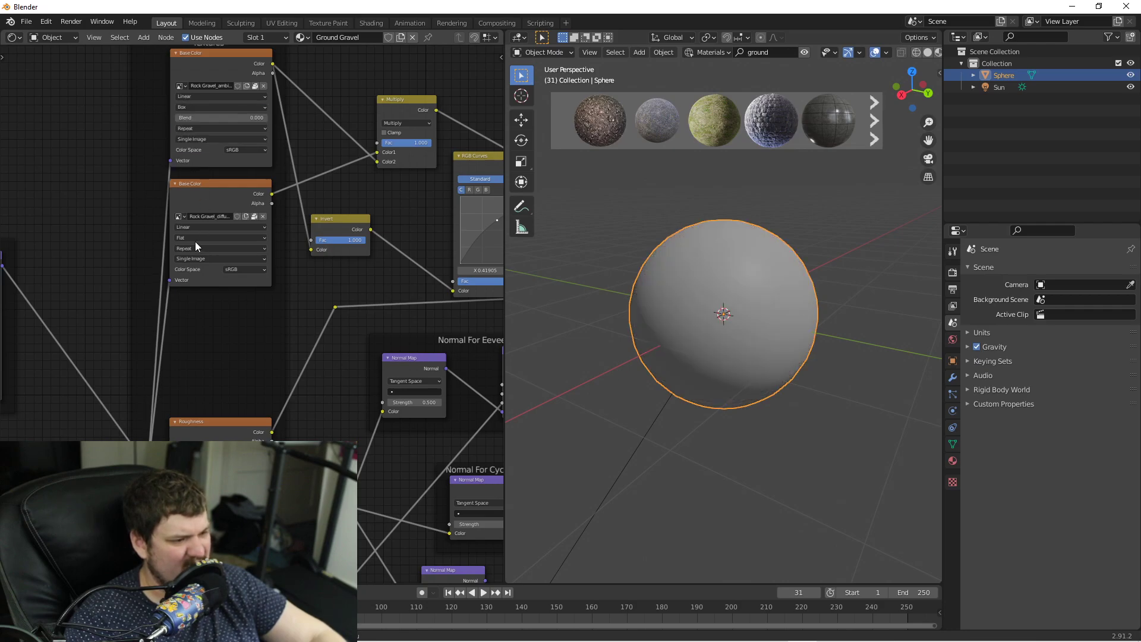
click(195, 239)
click(191, 259)
Set Roughness, Normal and Displacement textures to Box, and link Generated coordinates into Mapping Vector.
scroll(264, 369, down, 2)
middle_drag(264, 369, 297, 185)
click(250, 241)
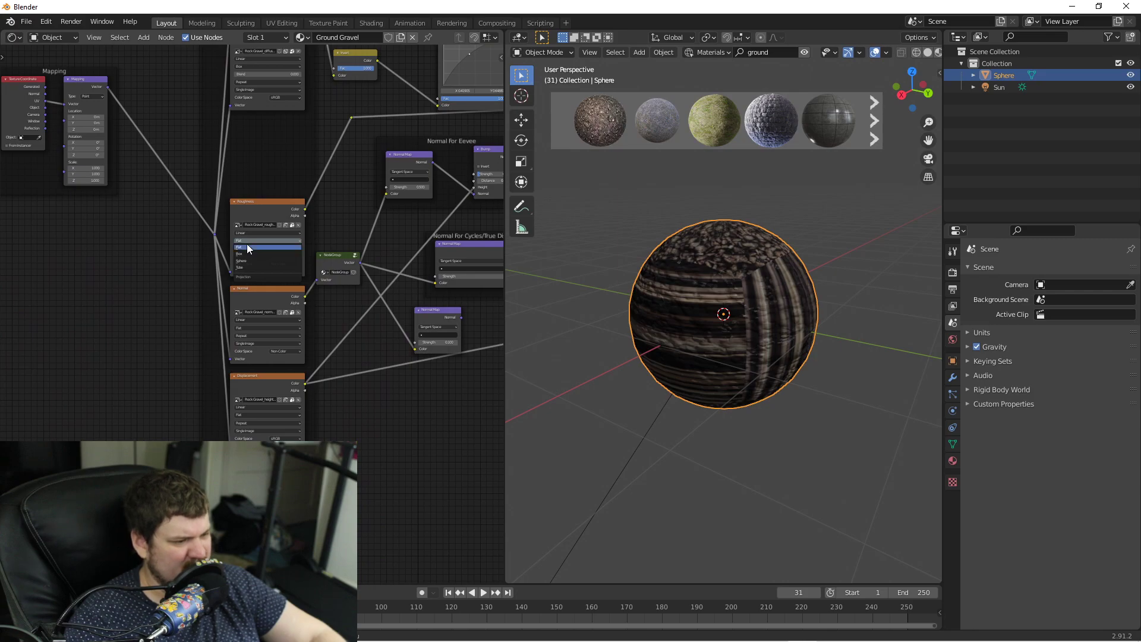
click(247, 254)
click(248, 328)
click(248, 340)
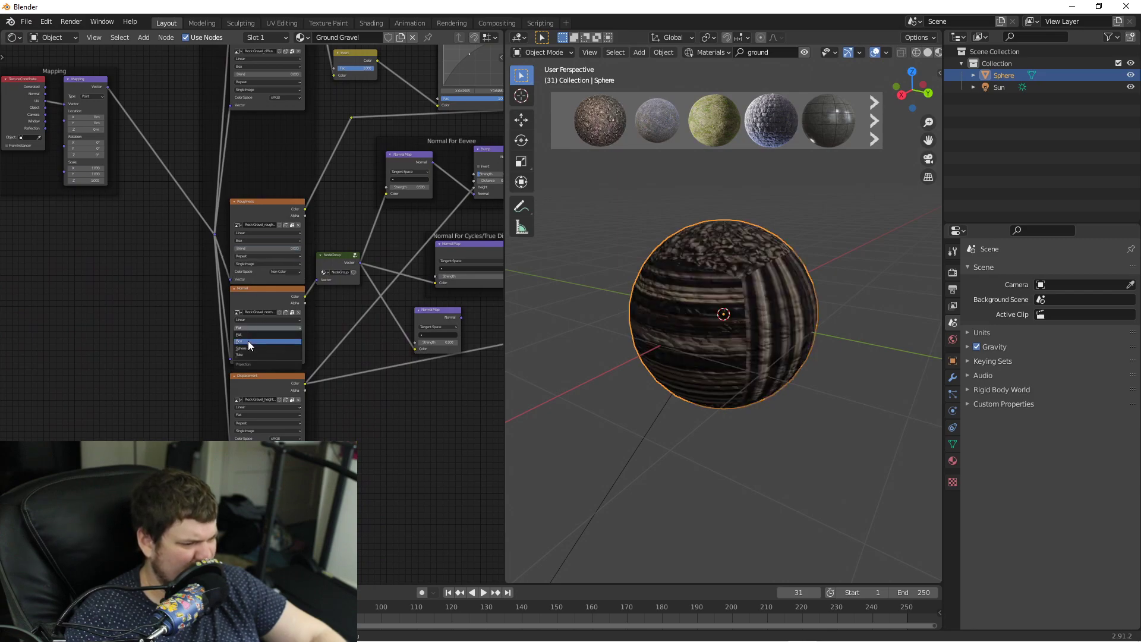
click(249, 415)
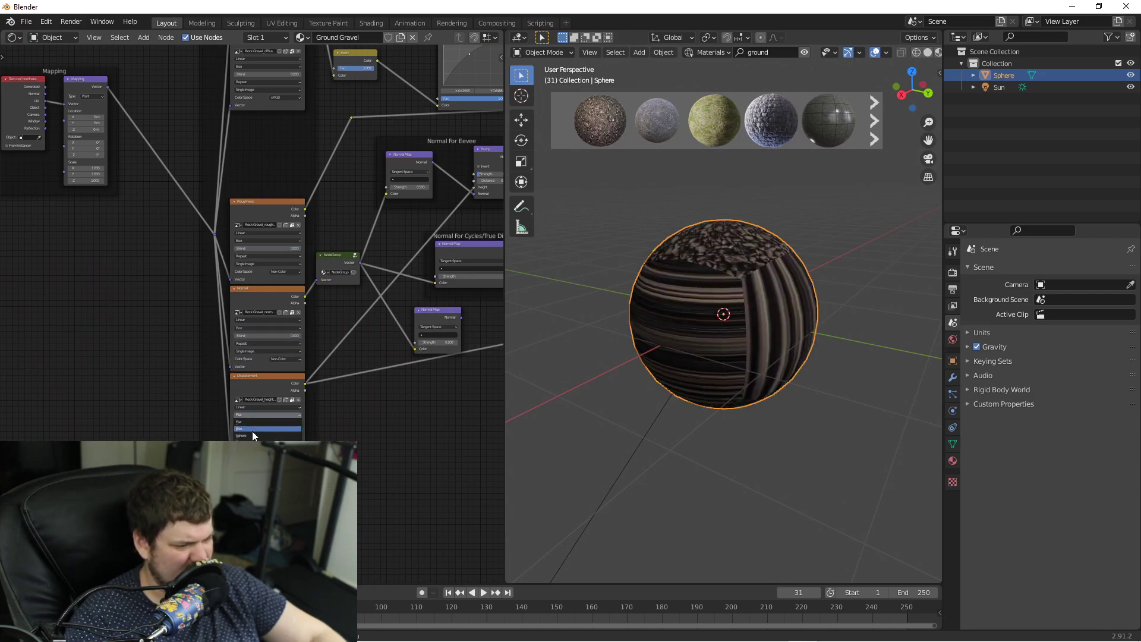
click(252, 429)
click(48, 91)
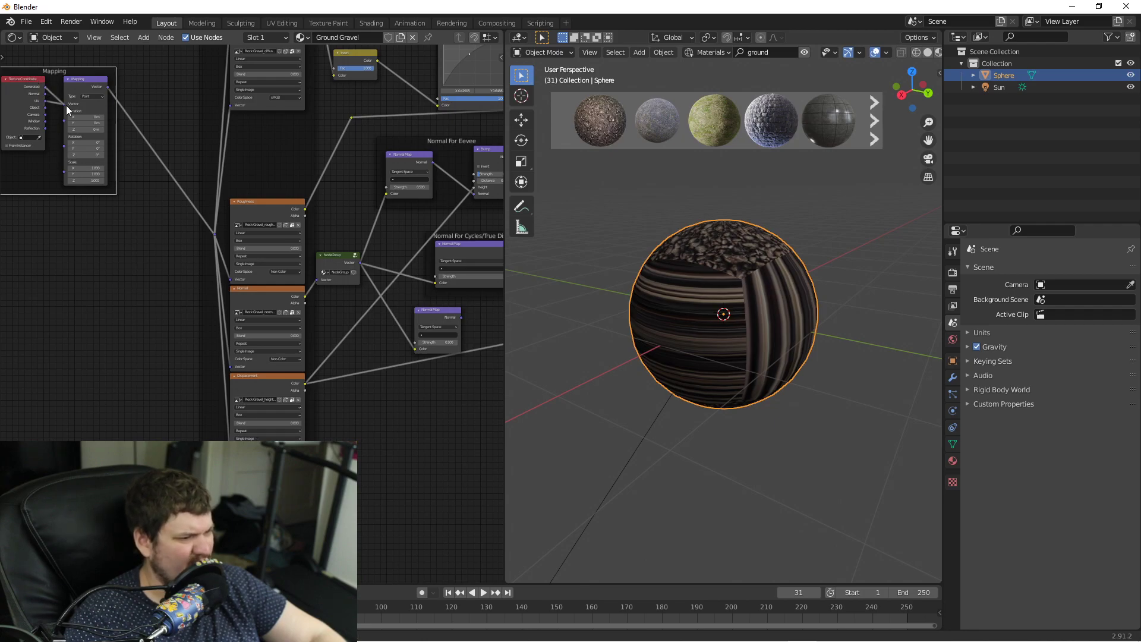
drag(66, 107, 64, 105)
scroll(697, 245, up, 3)
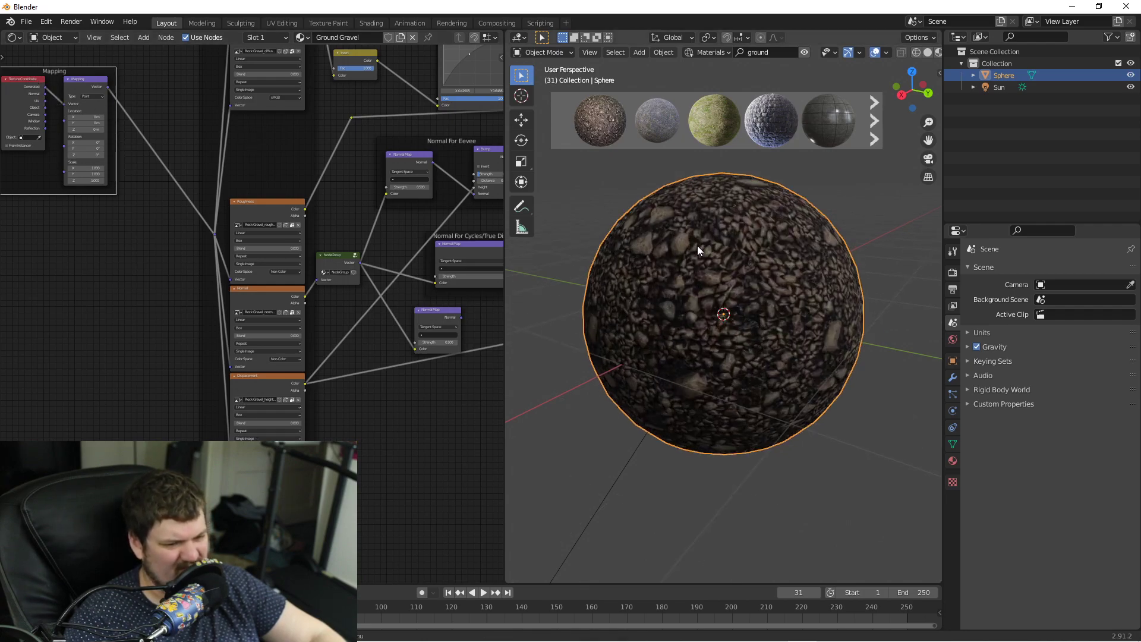
mouse_move(697, 245)
middle_down()
mouse_move(680, 338)
mouse_move(650, 345)
mouse_move(710, 258)
mouse_move(650, 315)
mouse_move(841, 323)
mouse_move(681, 393)
mouse_move(726, 260)
mouse_move(784, 352)
mouse_move(797, 345)
middle_up()
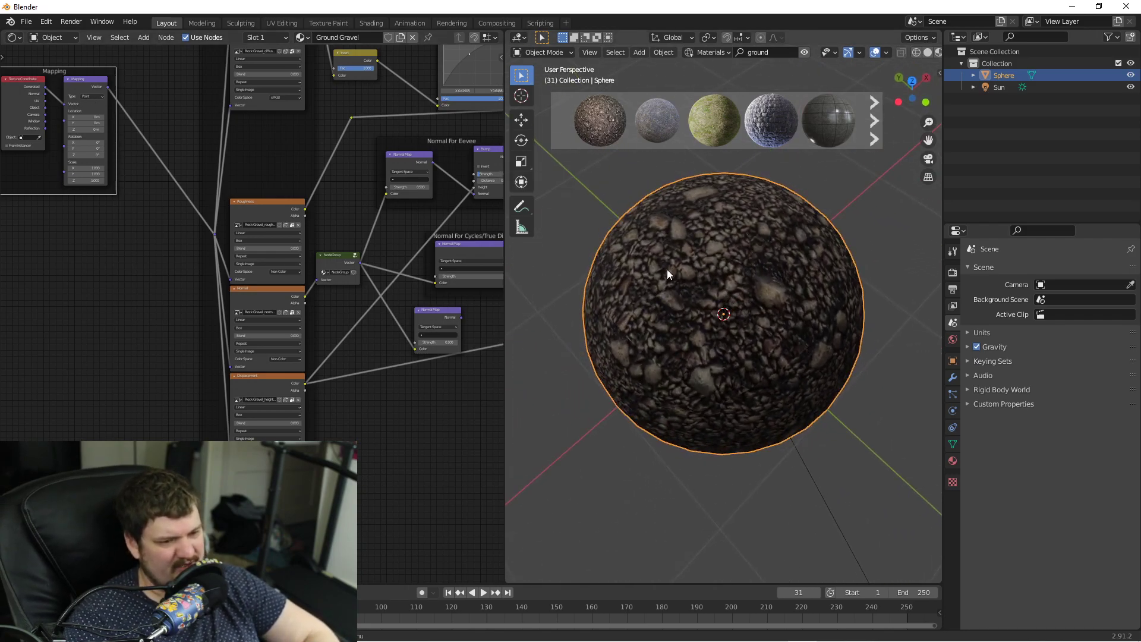
scroll(727, 272, down, 3)
middle_drag(726, 273, 761, 290)
scroll(761, 290, up, 4)
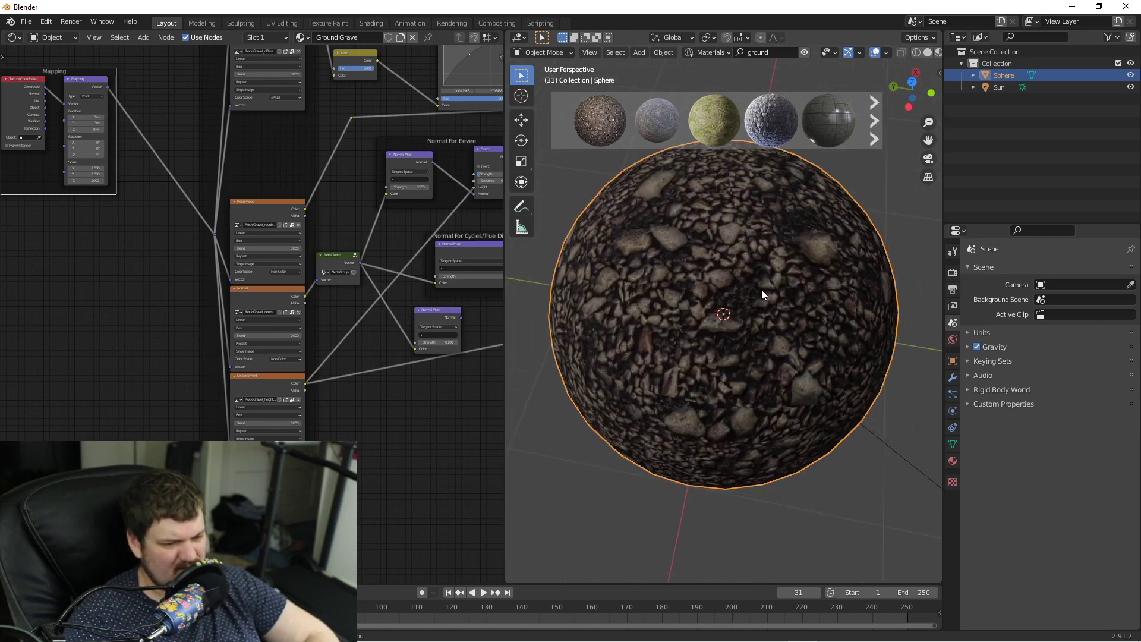
middle_drag(673, 345, 725, 277)
scroll(725, 277, up, 3)
scroll(725, 280, up, 3)
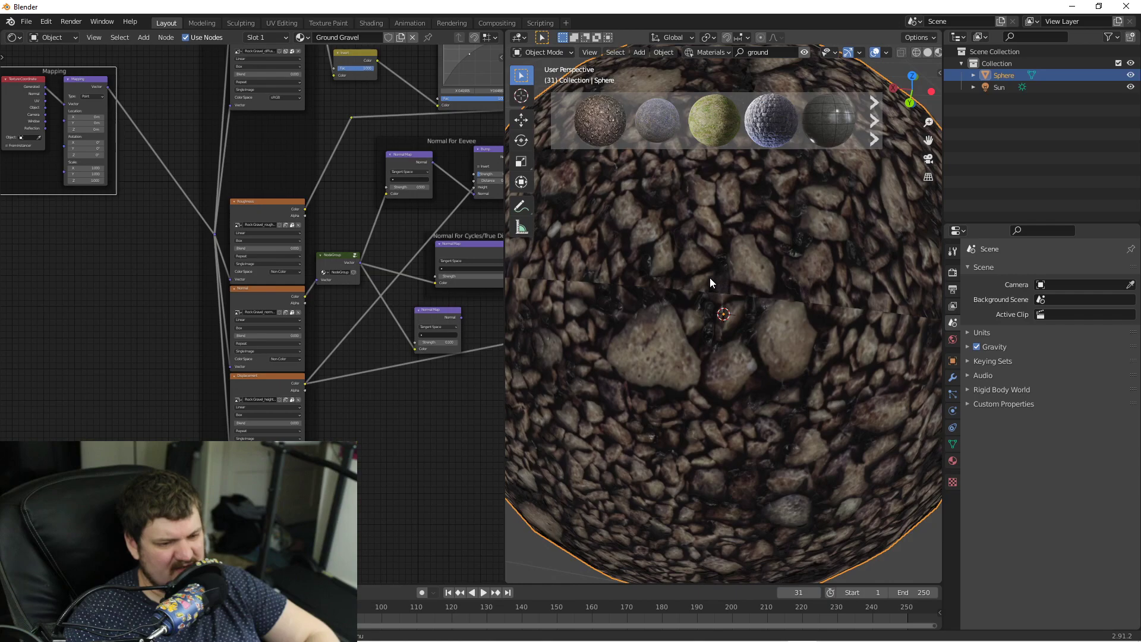
scroll(709, 277, down, 6)
middle_drag(705, 286, 754, 285)
scroll(785, 276, up, 6)
scroll(785, 275, down, 5)
scroll(753, 269, down, 2)
middle_drag(858, 278, 764, 304)
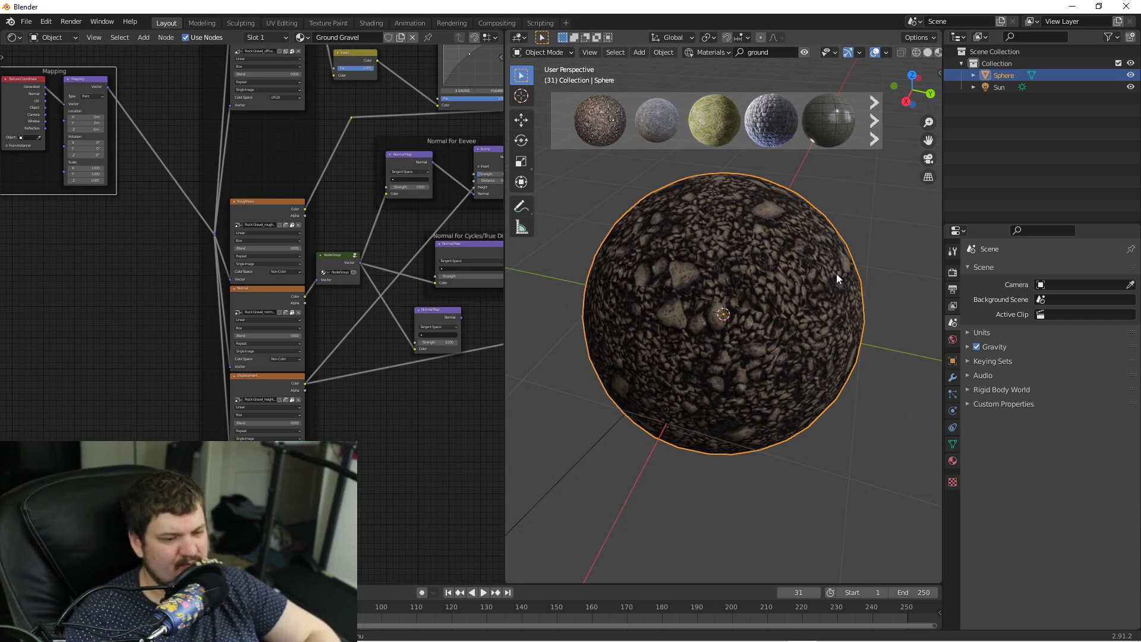
middle_drag(836, 274, 529, 234)
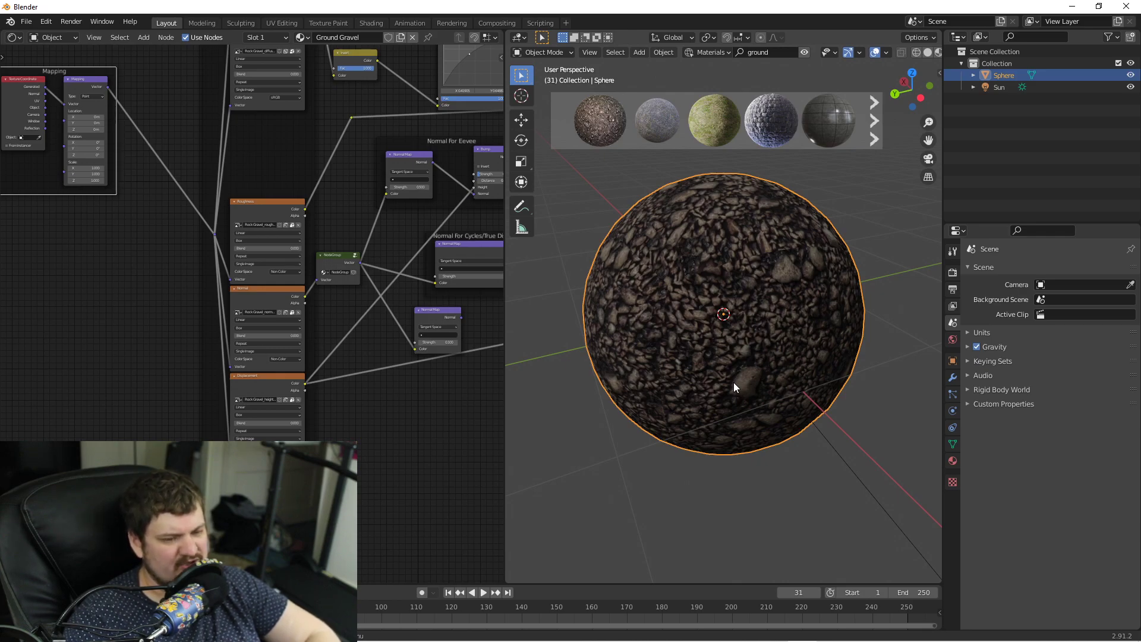
scroll(740, 380, down, 3)
middle_drag(848, 329, 798, 334)
scroll(800, 337, up, 5)
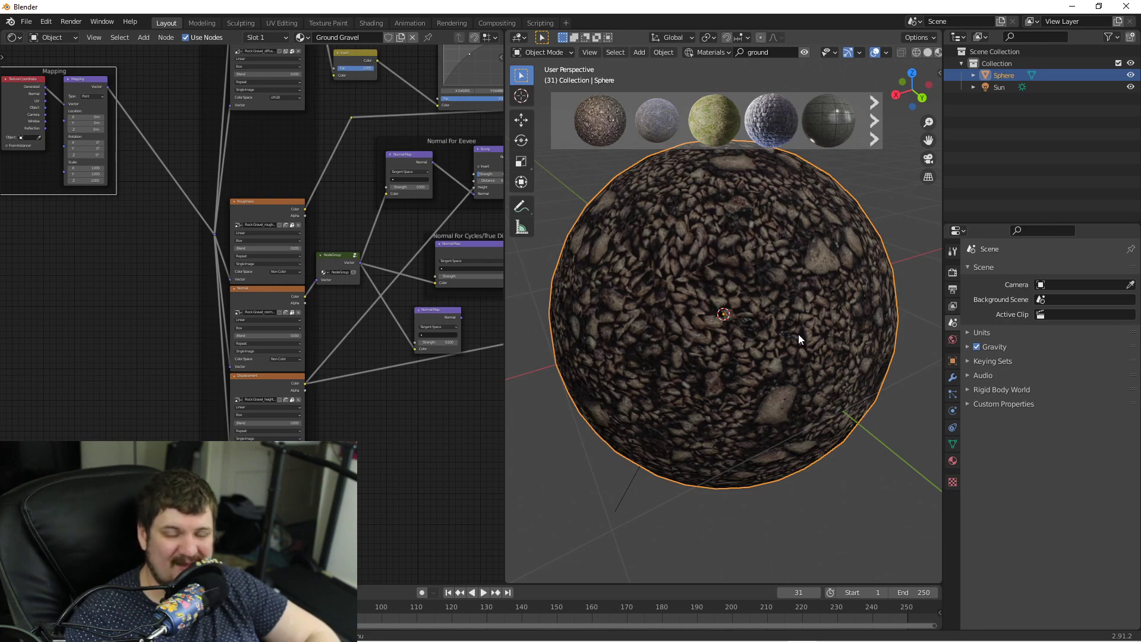
mouse_move(772, 138)
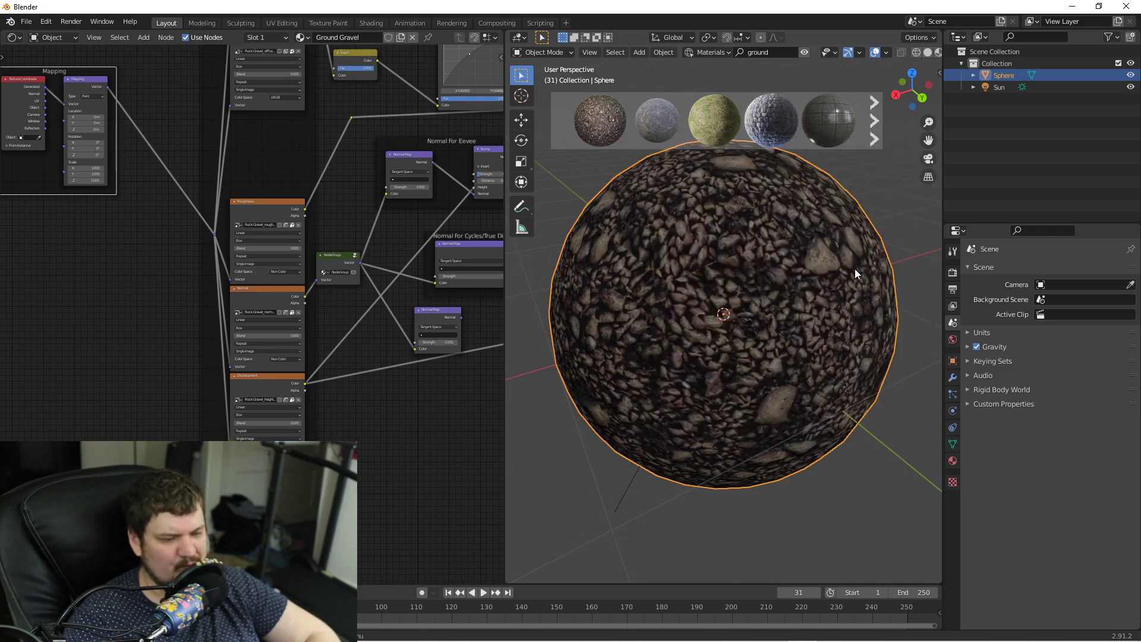
scroll(808, 263, down, 2)
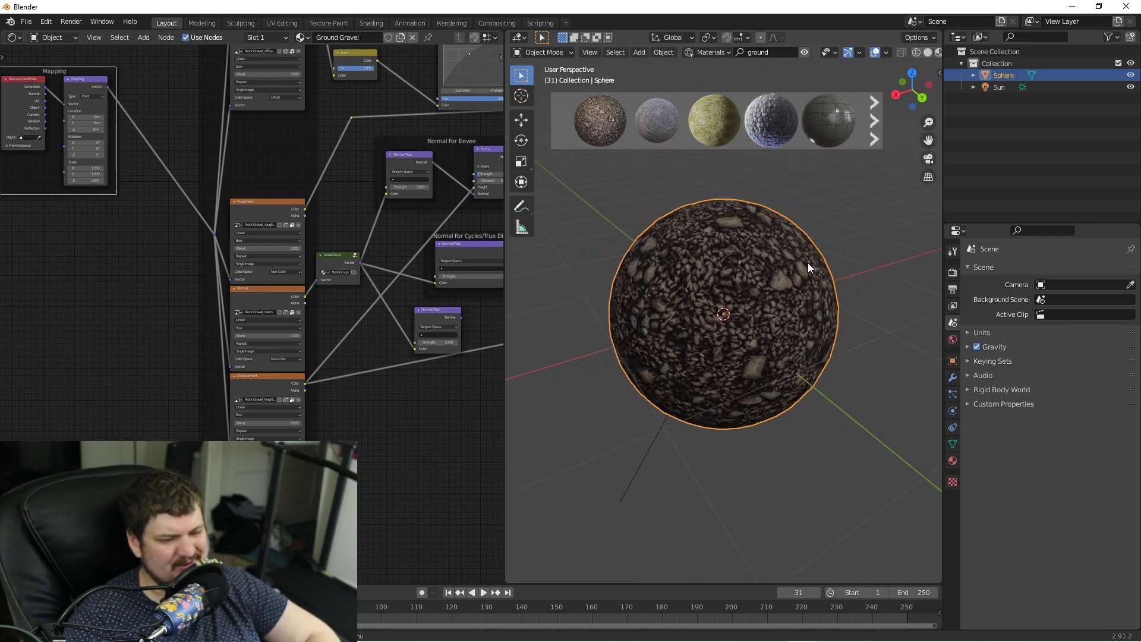
middle_drag(687, 265, 745, 274)
click(859, 213)
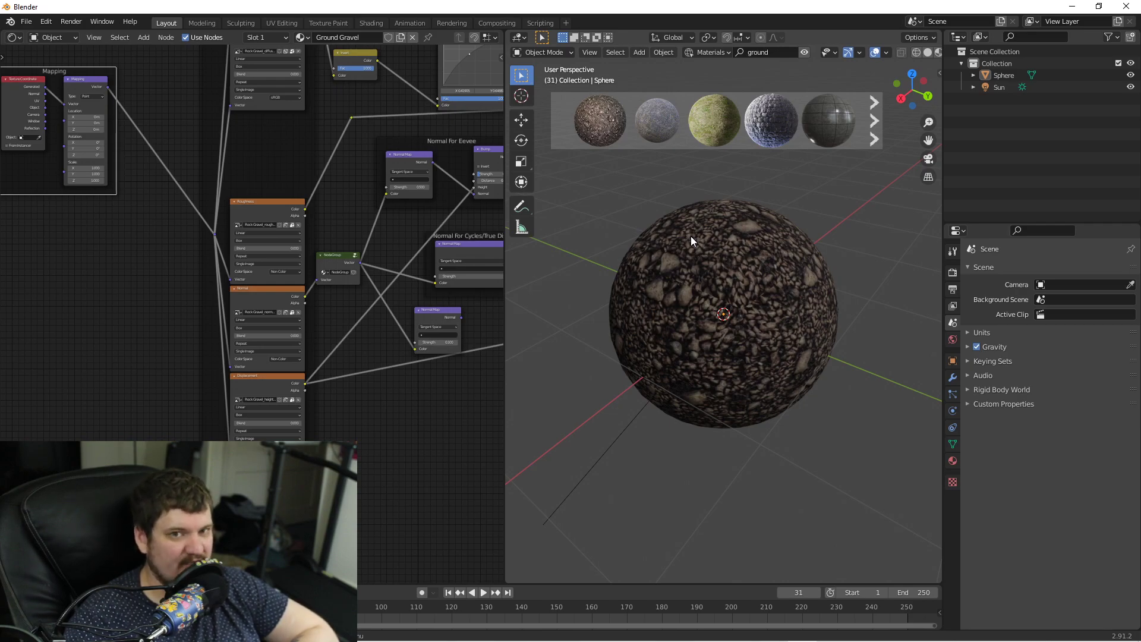
scroll(691, 236, up, 5)
click(773, 252)
middle_drag(851, 302, 765, 328)
scroll(776, 301, down, 4)
scroll(765, 329, up, 3)
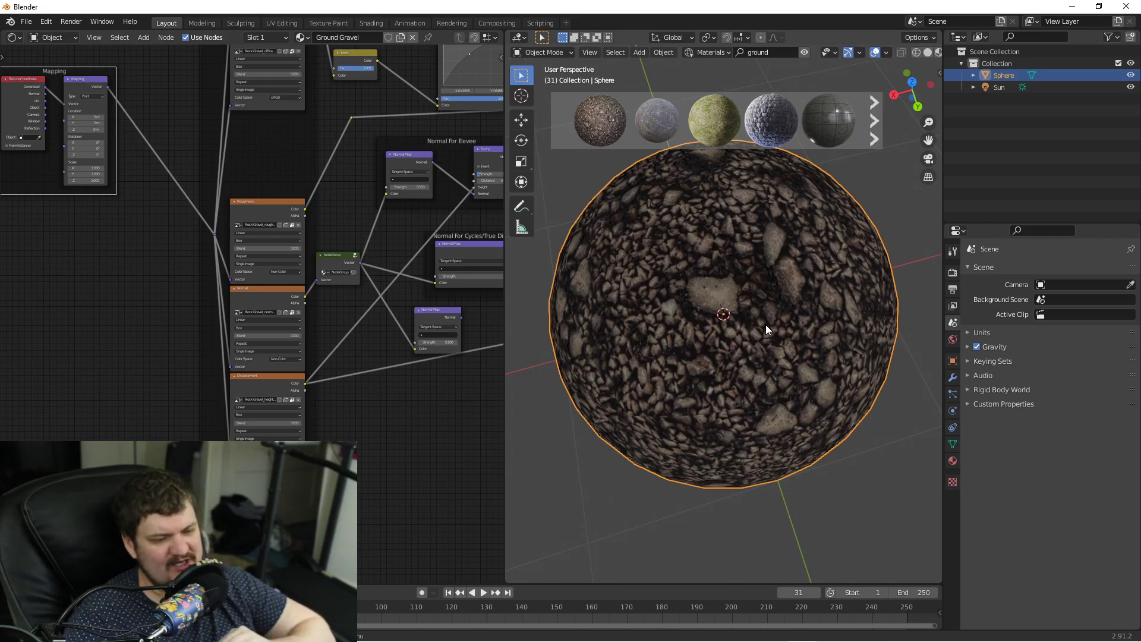
scroll(765, 327, down, 3)
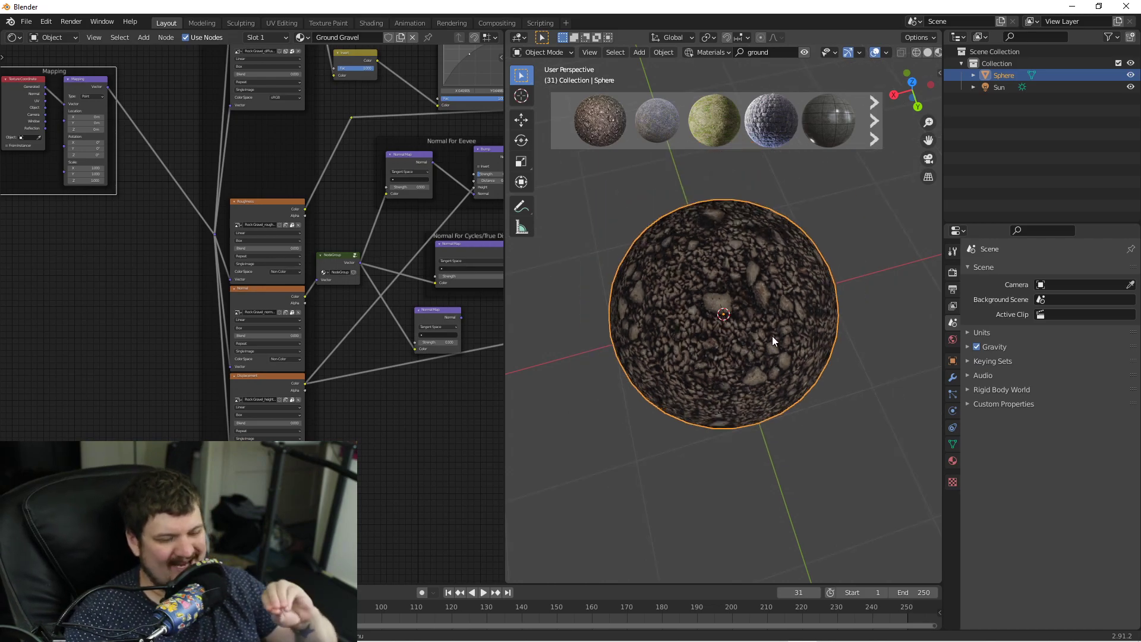
middle_drag(772, 337, 747, 288)
scroll(737, 297, up, 4)
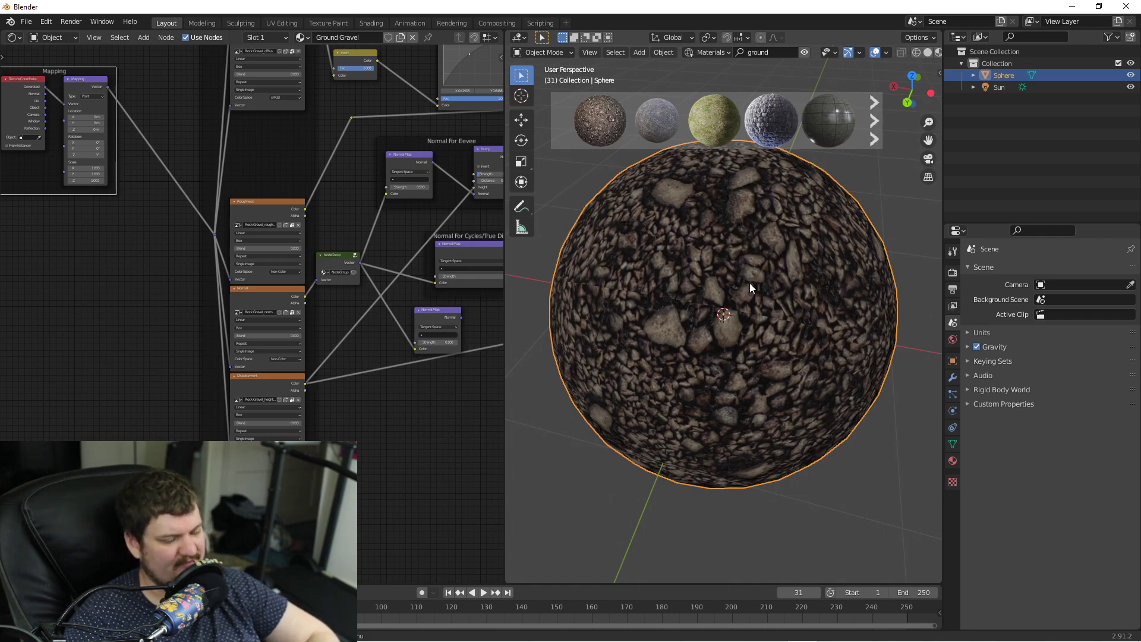
scroll(750, 282, down, 4)
scroll(748, 283, up, 2)
Take a last look at the gravel sphere from above, then close Blender without saving.
middle_drag(785, 302, 733, 316)
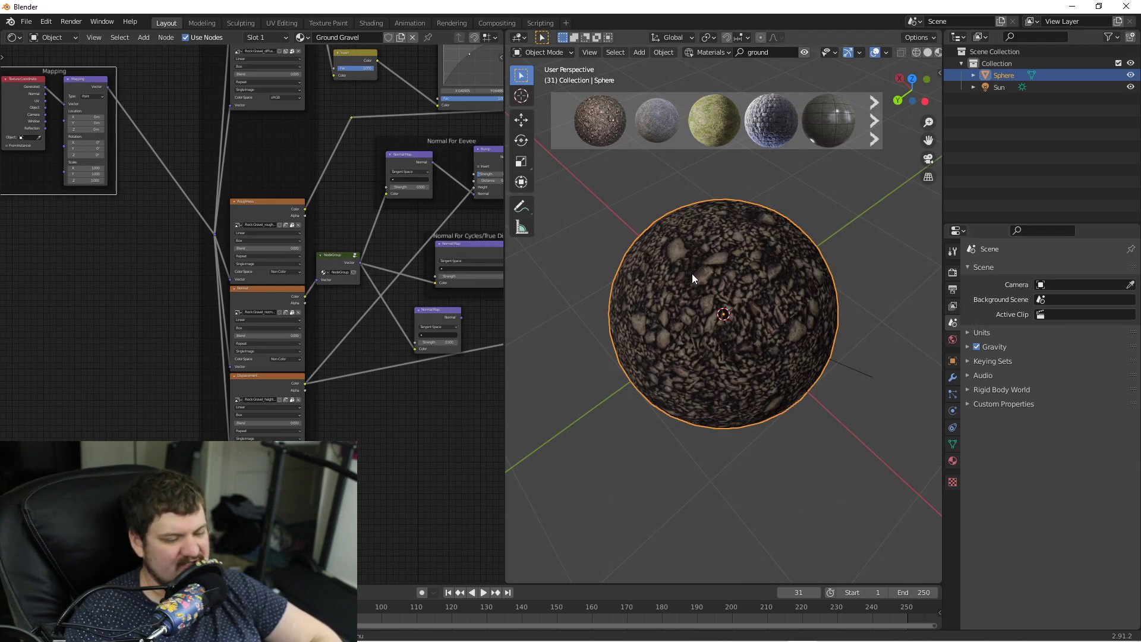
middle_drag(692, 273, 745, 257)
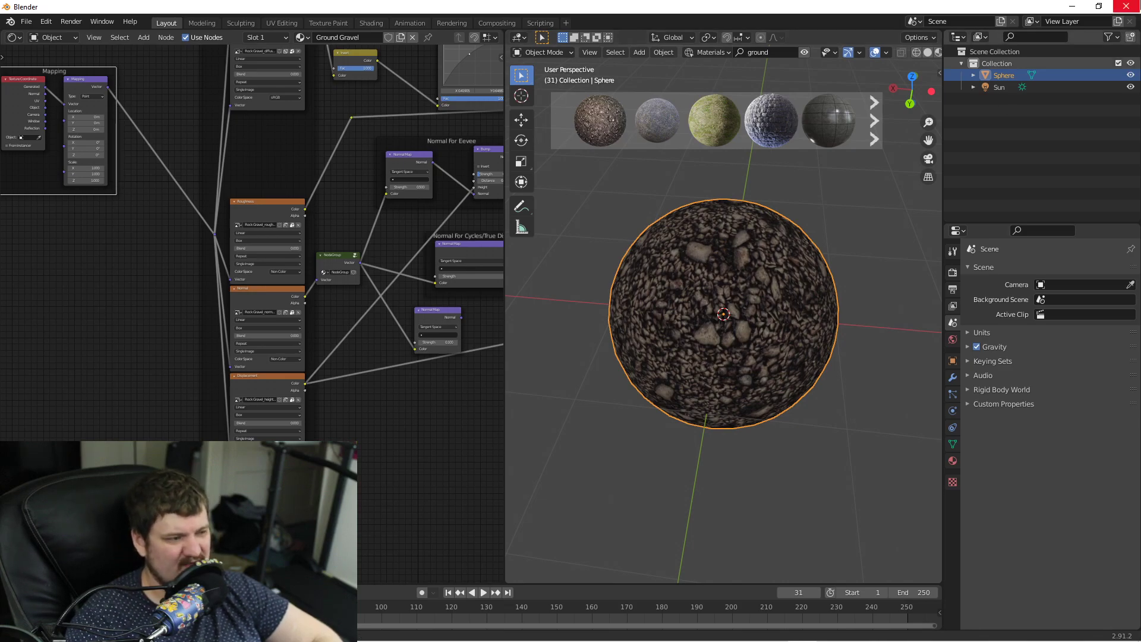
click(1126, 7)
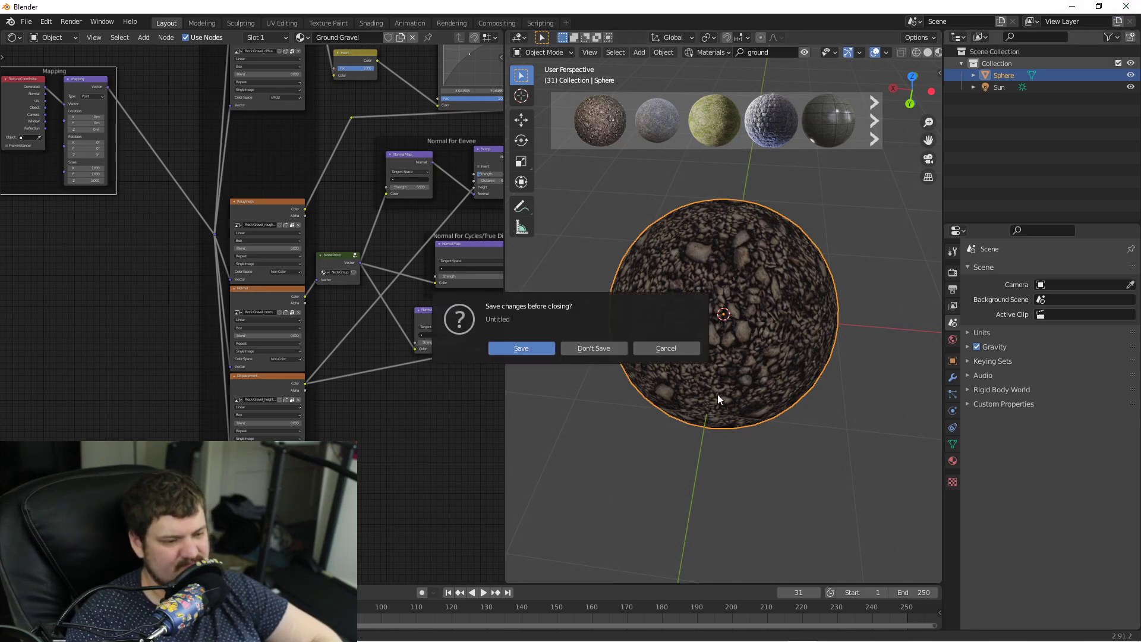